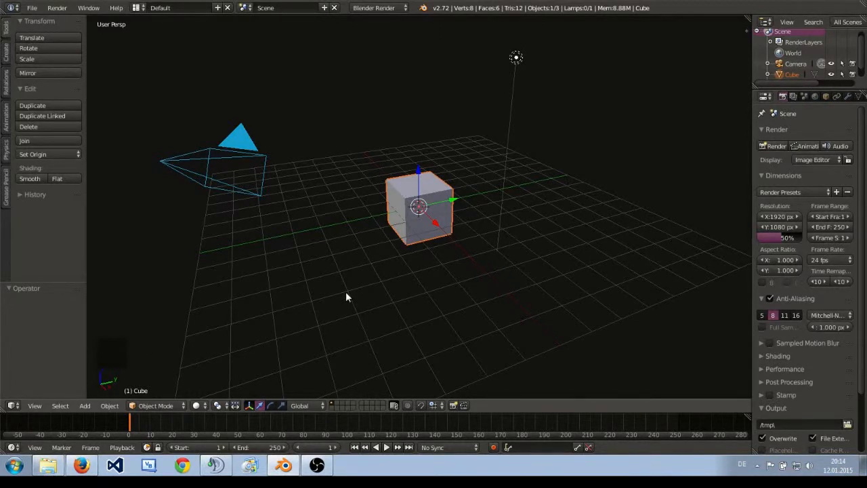
Step: Delete the default cube and set the viewport to the top orthographic view
{"action": "key", "text": "x"}
{"action": "left_click", "coordinate": [374, 232]}
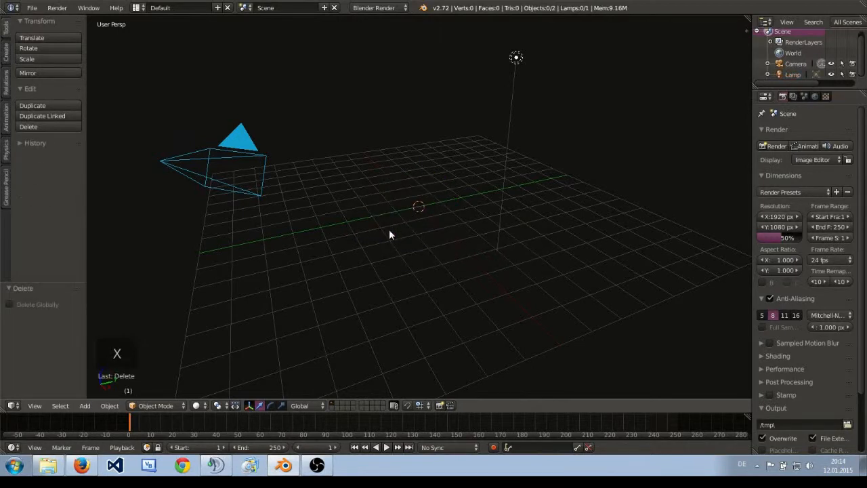
{"action": "key", "text": "KP_7"}
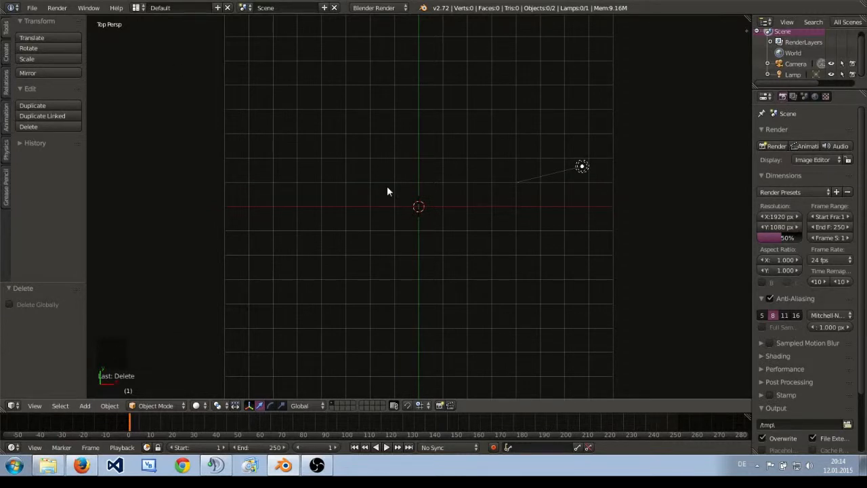
{"action": "key", "text": "KP_5"}
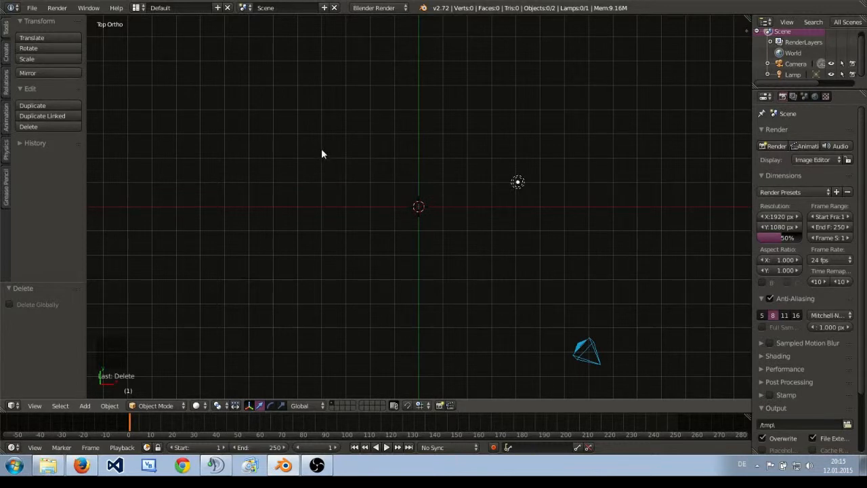
Step: Add a mesh plane with radius 1 at the origin
{"action": "key", "text": "shift+a"}
{"action": "mouse_move", "coordinate": [322, 150]}
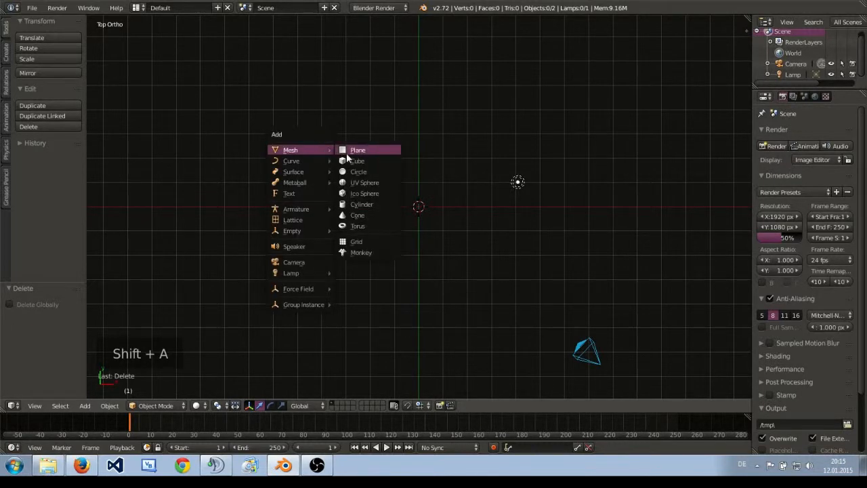
{"action": "left_click", "coordinate": [347, 153]}
{"action": "scroll", "coordinate": [425, 224], "scroll_direction": "up", "scroll_amount": 5}
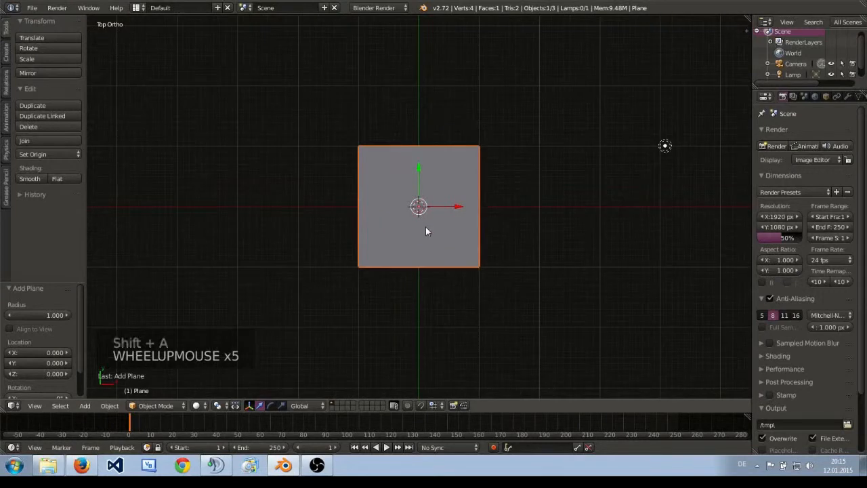
Step: In Edit Mode, add two evenly spaced loop cuts across the plane, running parallel to the Y axis
{"action": "key", "text": "Tab"}
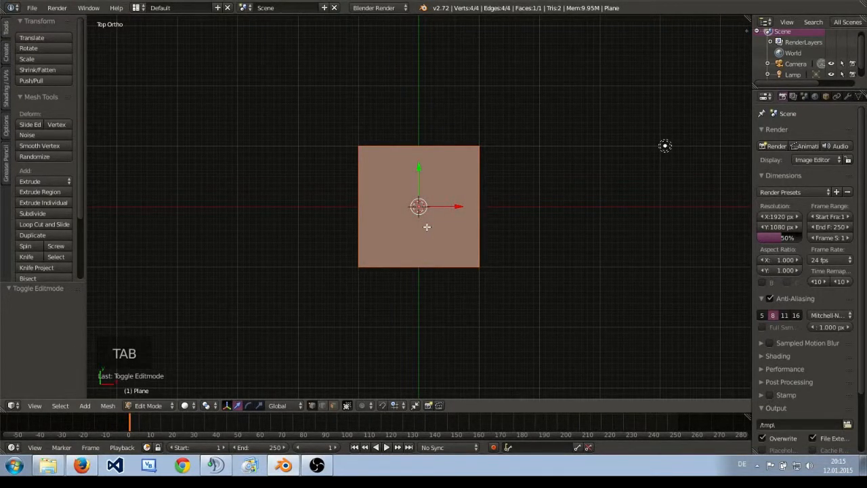
{"action": "key", "text": "ctrl+r"}
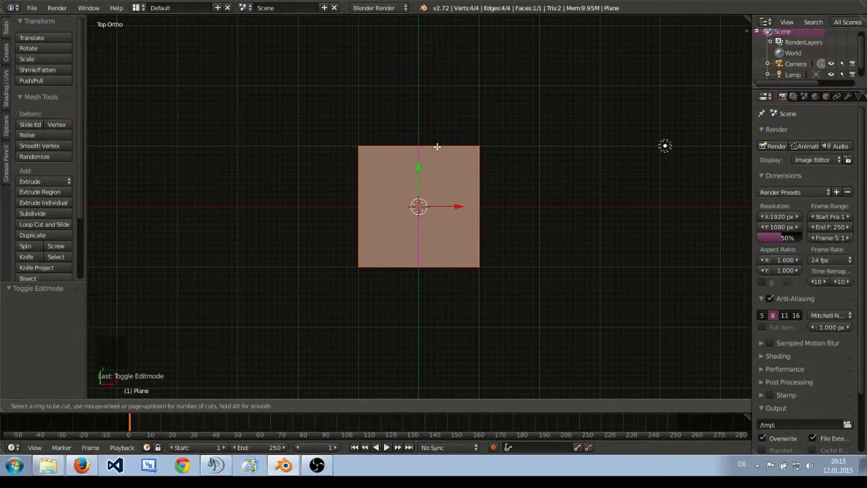
{"action": "scroll", "coordinate": [437, 147], "scroll_direction": "up", "scroll_amount": 1}
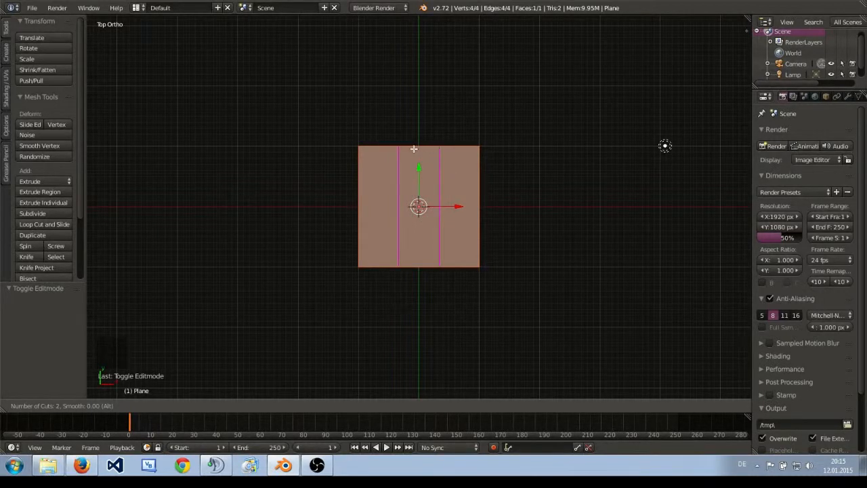
{"action": "left_click", "coordinate": [417, 149]}
{"action": "right_click", "coordinate": [396, 153]}
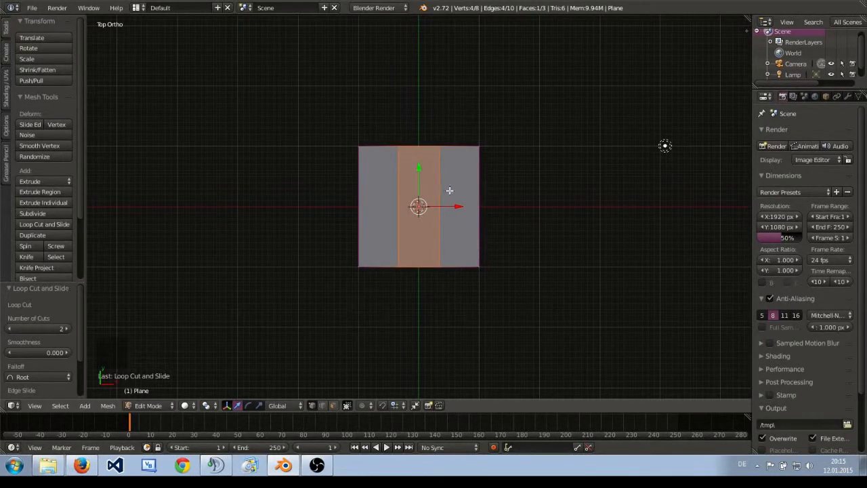
Step: Scale the two new edge loops apart along X by about 2.42, towards the plane's outer edges
{"action": "key", "text": "s"}
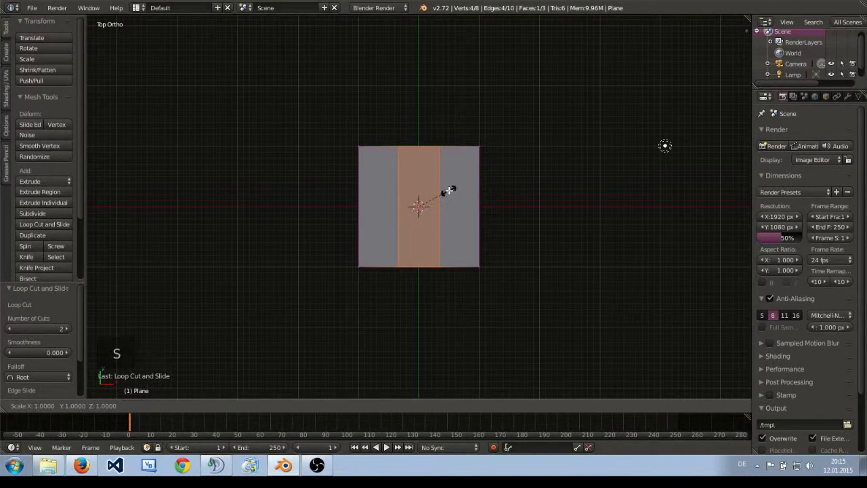
{"action": "key", "text": "x"}
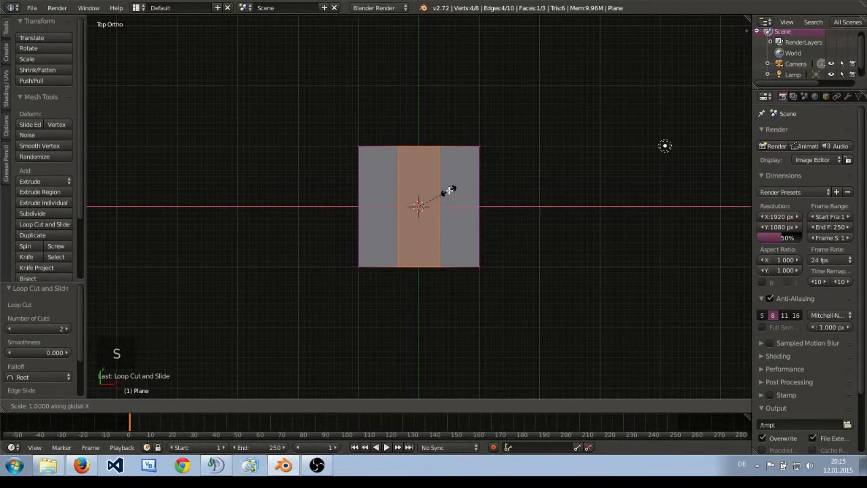
{"action": "left_click", "coordinate": [498, 189]}
{"action": "scroll", "coordinate": [499, 189], "scroll_direction": "up", "scroll_amount": 5}
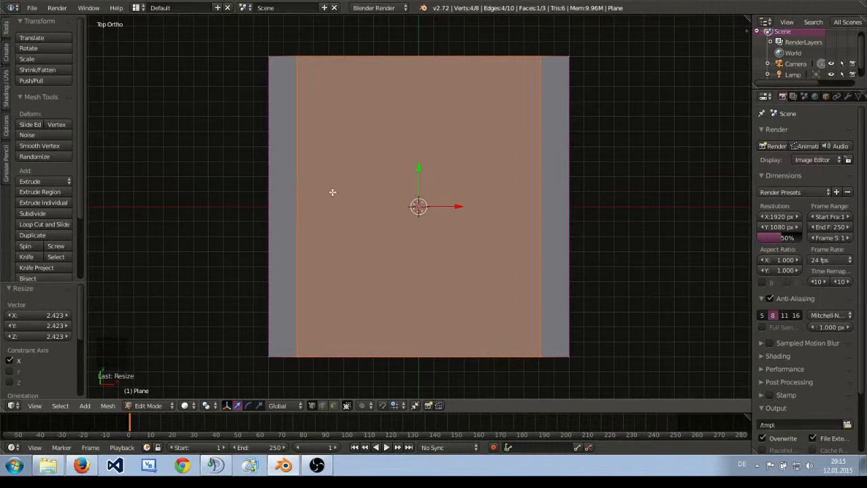
Step: Add two evenly spaced loop cuts running parallel to the X axis, without sliding them
{"action": "key", "text": "ctrl+r"}
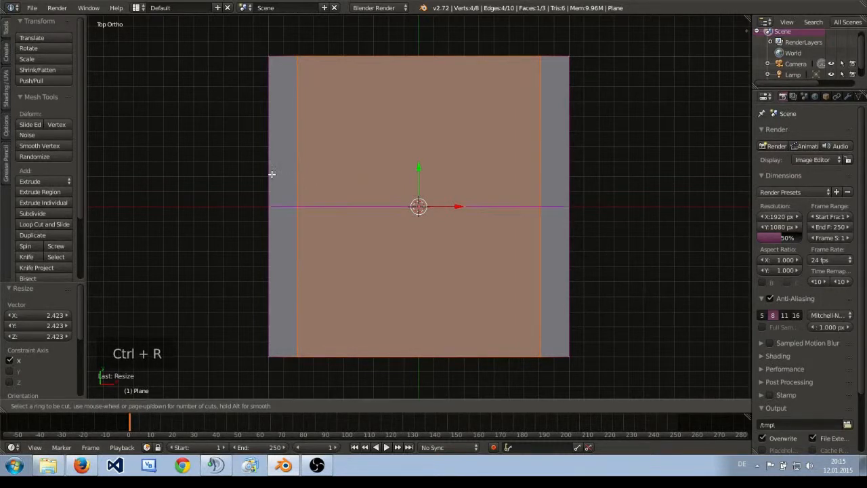
{"action": "scroll", "coordinate": [272, 174], "scroll_direction": "up", "scroll_amount": 1}
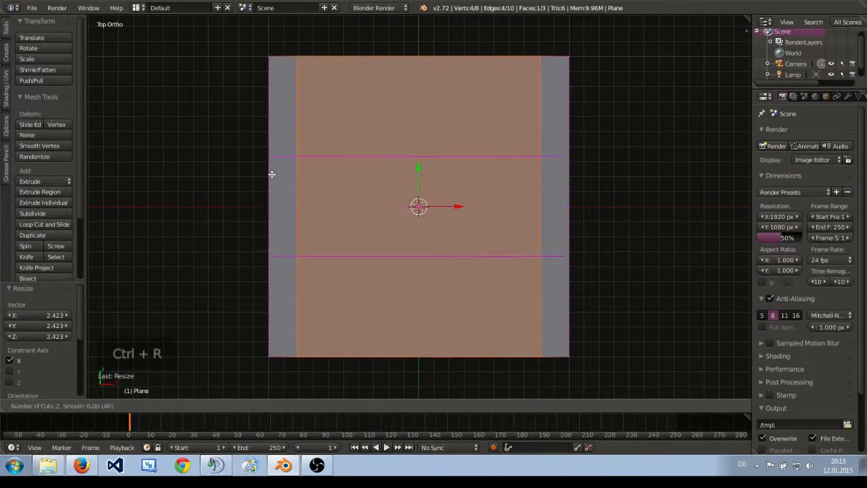
{"action": "left_click", "coordinate": [272, 174]}
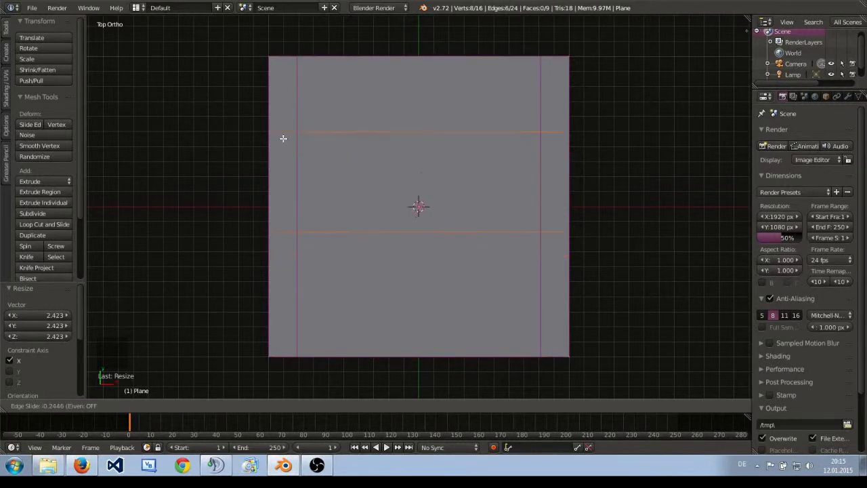
{"action": "right_click", "coordinate": [287, 113]}
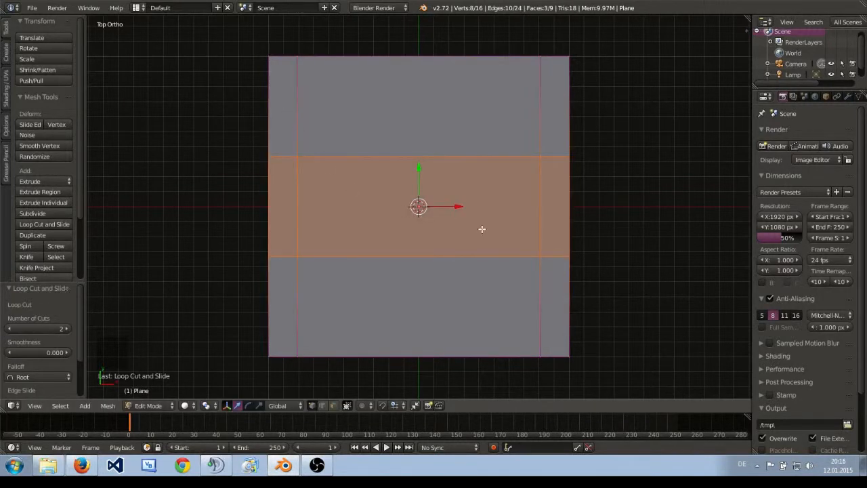
Step: Scale the two X-parallel edge loops apart along Y by about 2.51, close to the plane's border
{"action": "key", "text": "s"}
{"action": "key", "text": "y"}
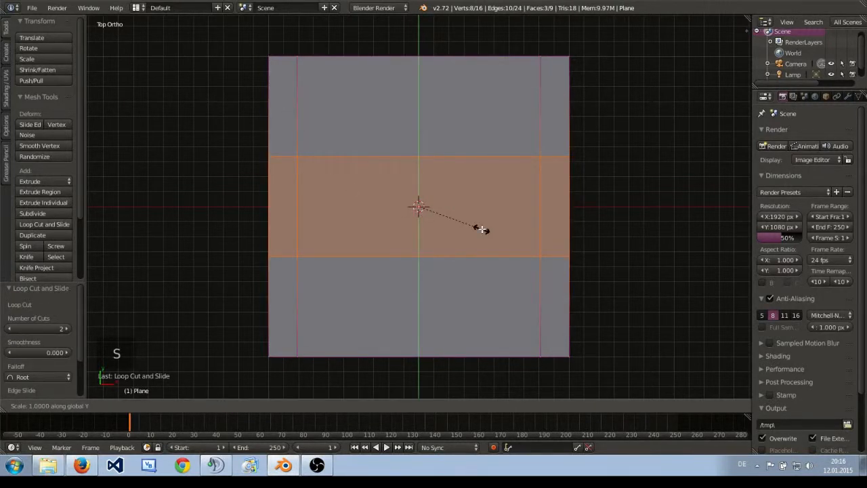
{"action": "left_click", "coordinate": [587, 212]}
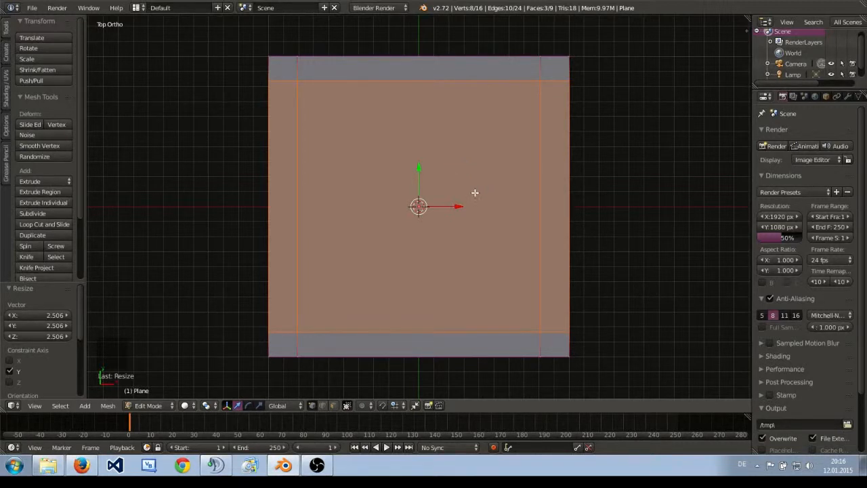
Step: Add two more unslid loop cuts parallel to the X axis, inside the plane's large middle section
{"action": "middle_click_drag", "start_coordinate": [472, 258], "coordinate": [444, 217]}
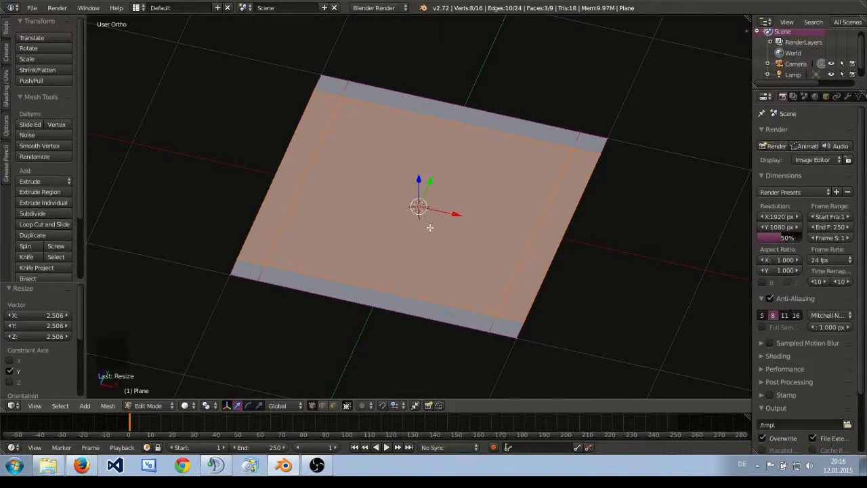
{"action": "middle_click_drag", "start_coordinate": [467, 237], "coordinate": [444, 239]}
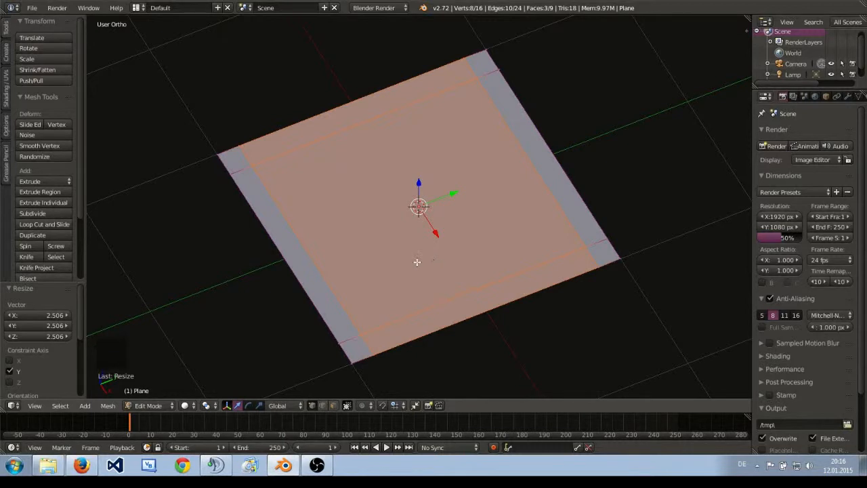
{"action": "key", "text": "ctrl+r"}
{"action": "scroll", "coordinate": [366, 112], "scroll_direction": "up", "scroll_amount": 1}
{"action": "left_click", "coordinate": [366, 113]}
{"action": "right_click", "coordinate": [375, 120]}
Step: Scale the two inner X-parallel loops apart along Y by about 1.6
{"action": "key", "text": "s"}
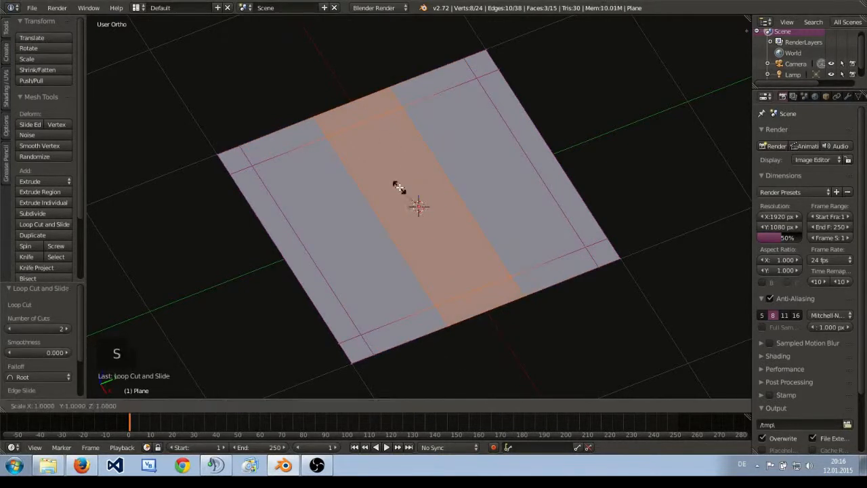
{"action": "key", "text": "y"}
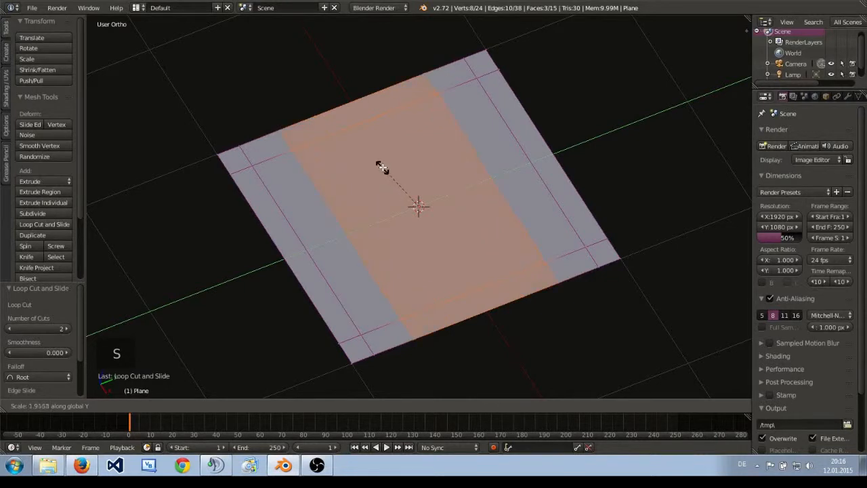
{"action": "left_click", "coordinate": [385, 188]}
Step: Add two more unslid loop cuts parallel to the Y axis, inside the plane's middle section
{"action": "key", "text": "ctrl+r"}
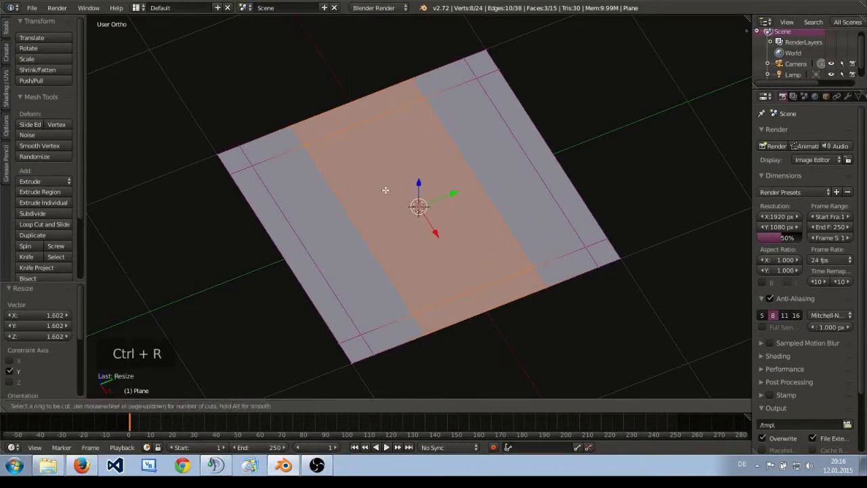
{"action": "scroll", "coordinate": [297, 242], "scroll_direction": "up", "scroll_amount": 1}
{"action": "left_click", "coordinate": [294, 242]}
{"action": "right_click", "coordinate": [312, 233]}
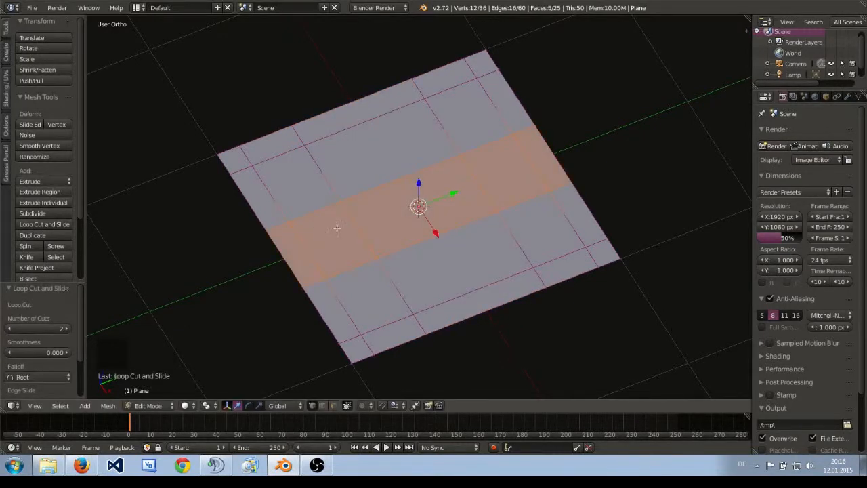
Step: Scale the two inner Y-parallel loops apart along X by about 2.37
{"action": "key", "text": "s"}
{"action": "key", "text": "x"}
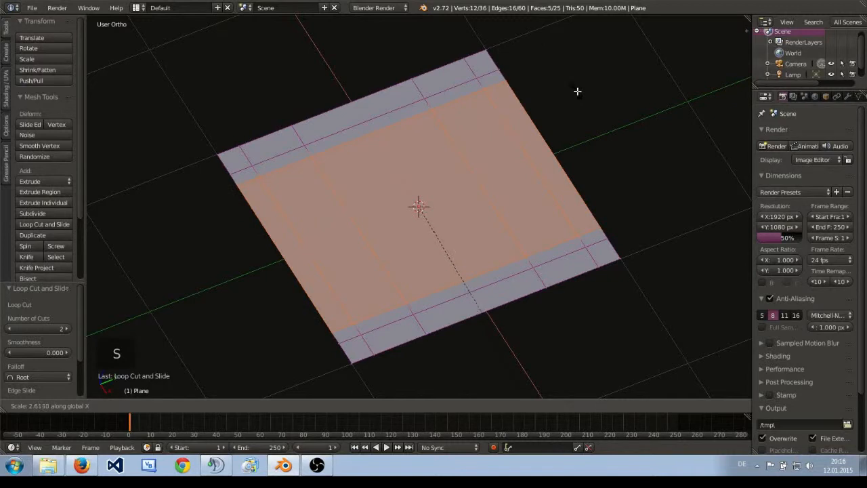
{"action": "left_click", "coordinate": [548, 285]}
Step: From the top view, select both inner X-parallel edge loops and scale them apart along Y by about 1.48
{"action": "key", "text": "KP_7"}
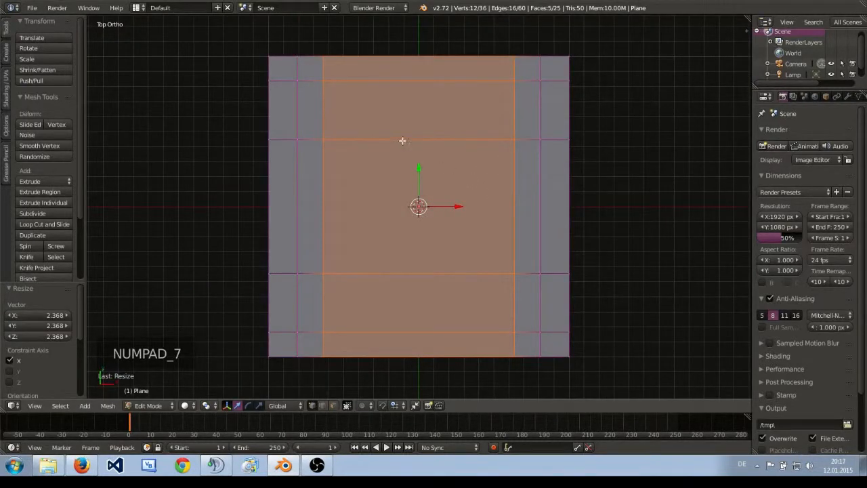
{"action": "right_click", "coordinate": [347, 143], "text": "alt"}
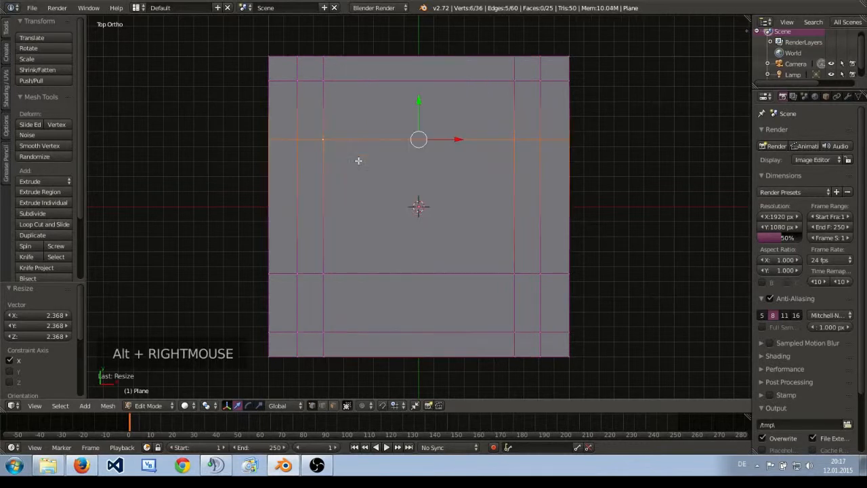
{"action": "right_click", "coordinate": [362, 272], "text": "alt+shift"}
{"action": "key", "text": "s"}
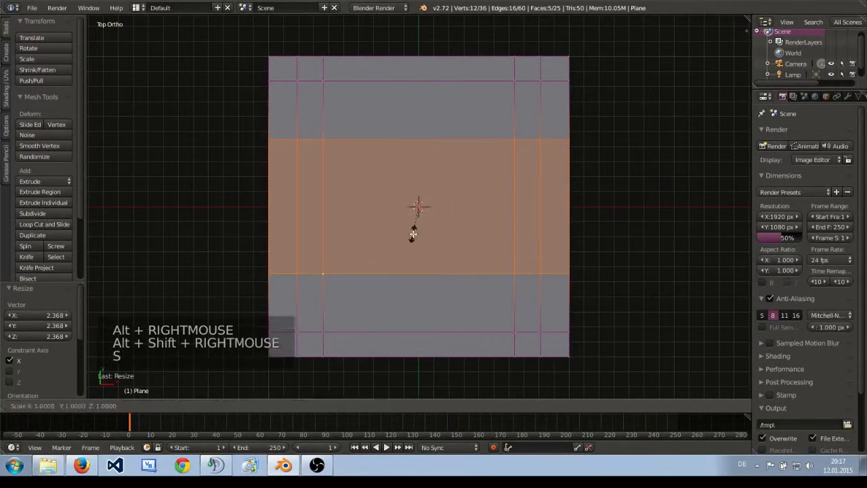
{"action": "key", "text": "y"}
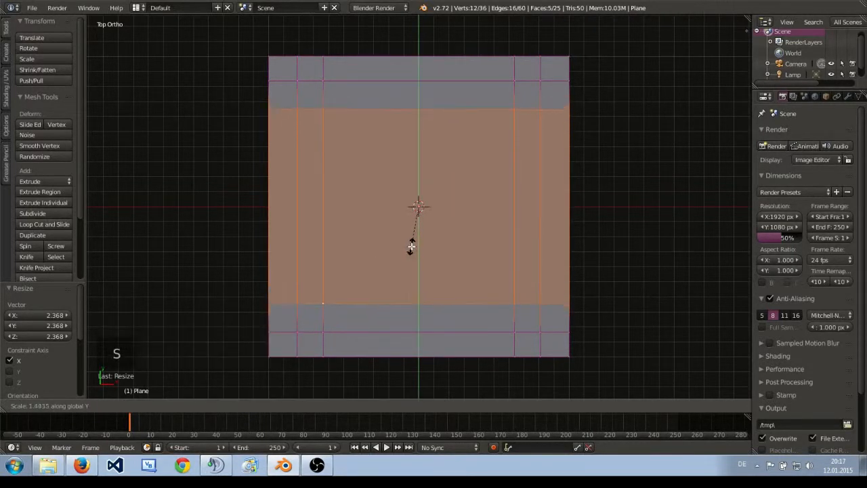
{"action": "left_click", "coordinate": [412, 246]}
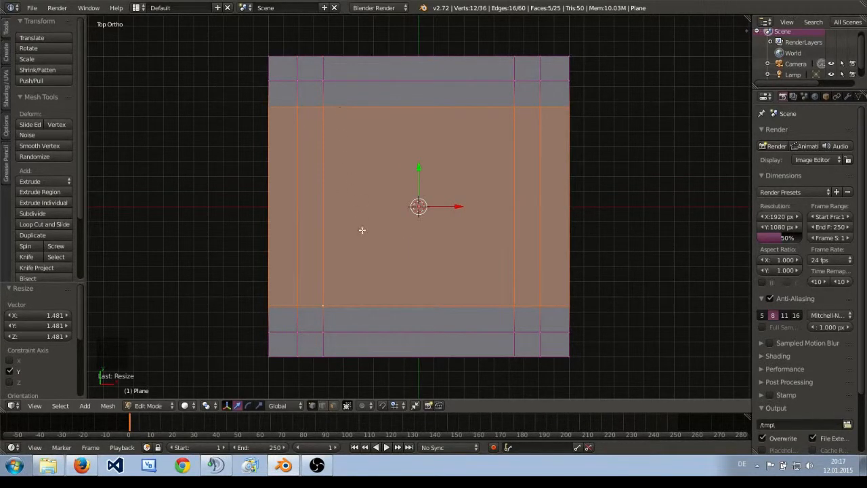
Step: Bring the two inner X-parallel loops closer together by scaling them along Y to about 0.56
{"action": "key", "text": "s"}
{"action": "key", "text": "y"}
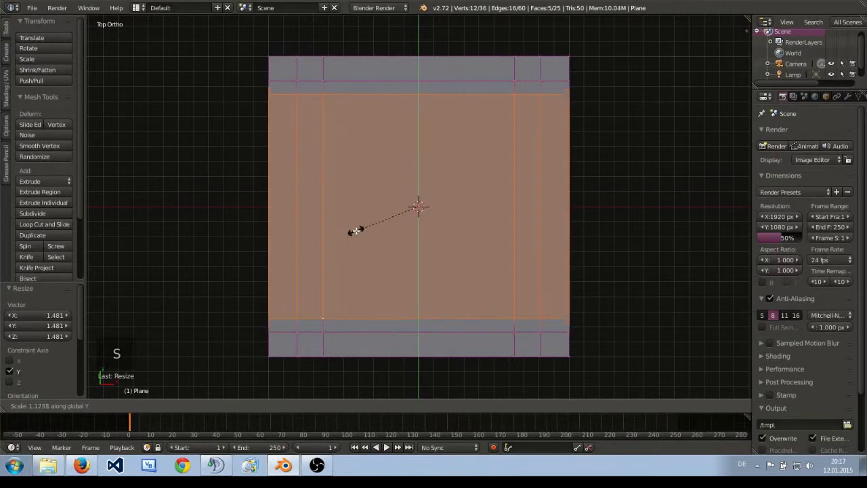
{"action": "left_click", "coordinate": [385, 220]}
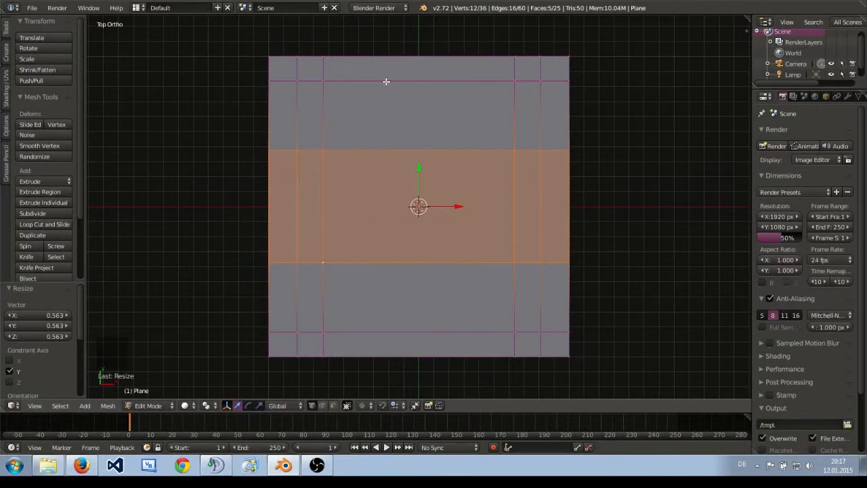
Step: Select the two Y-parallel edges bounding the central face and scale them closer together along X to about 0.58
{"action": "right_click", "coordinate": [320, 185]}
{"action": "right_click", "coordinate": [320, 185]}
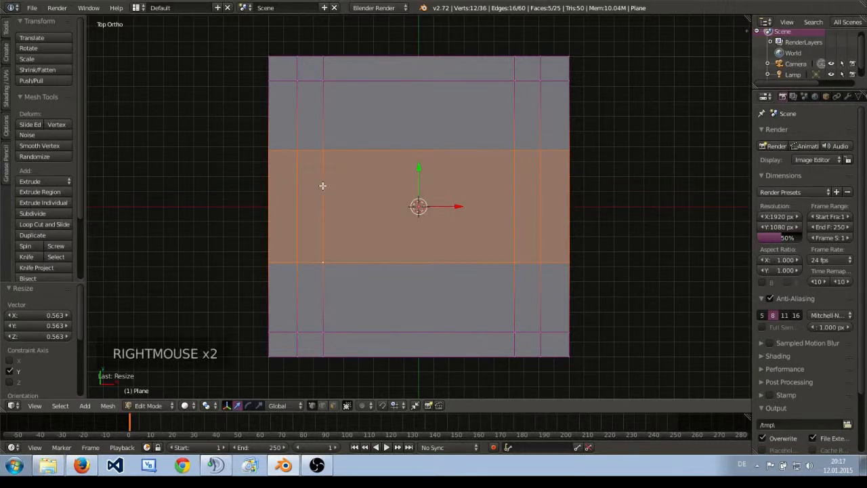
{"action": "left_click", "coordinate": [324, 405]}
{"action": "right_click", "coordinate": [316, 202]}
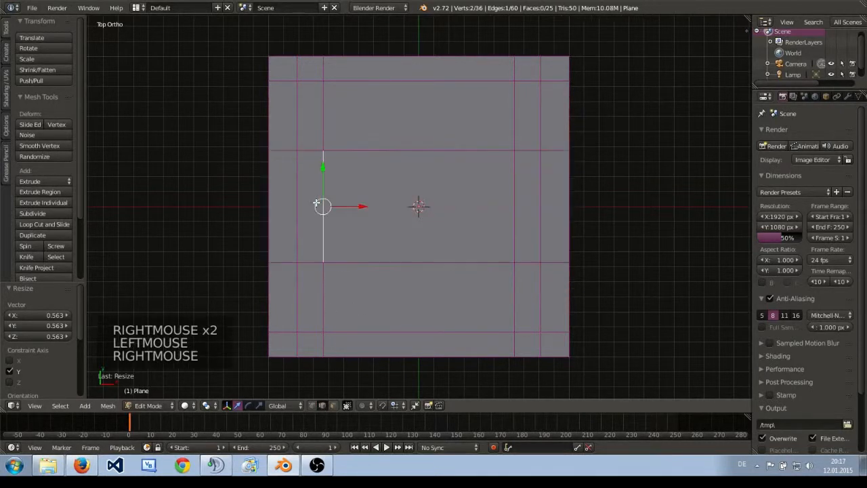
{"action": "right_click", "coordinate": [513, 214], "text": "shift"}
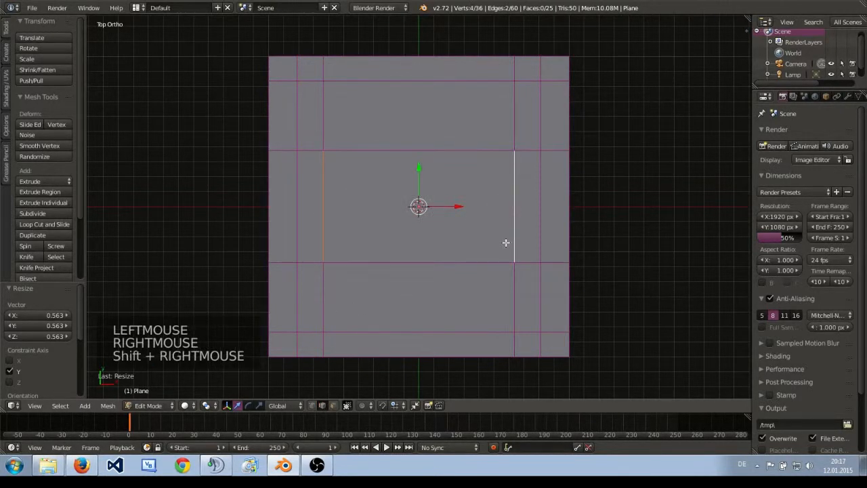
{"action": "key", "text": "s"}
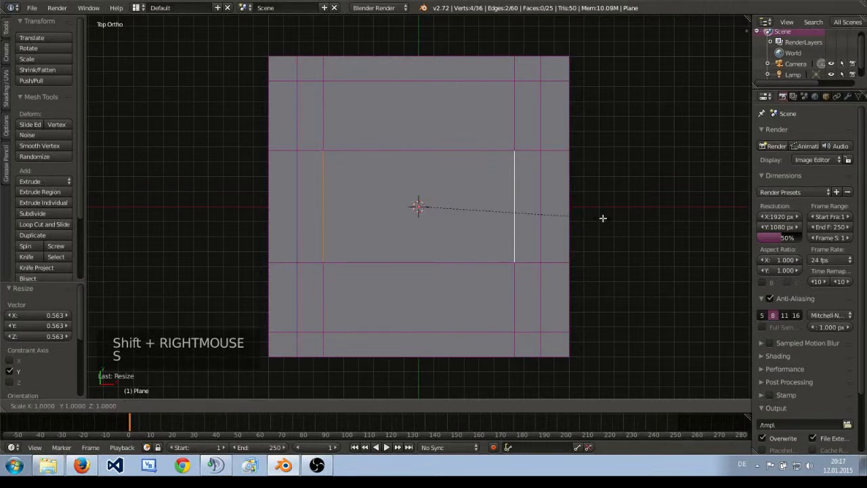
{"action": "key", "text": "x"}
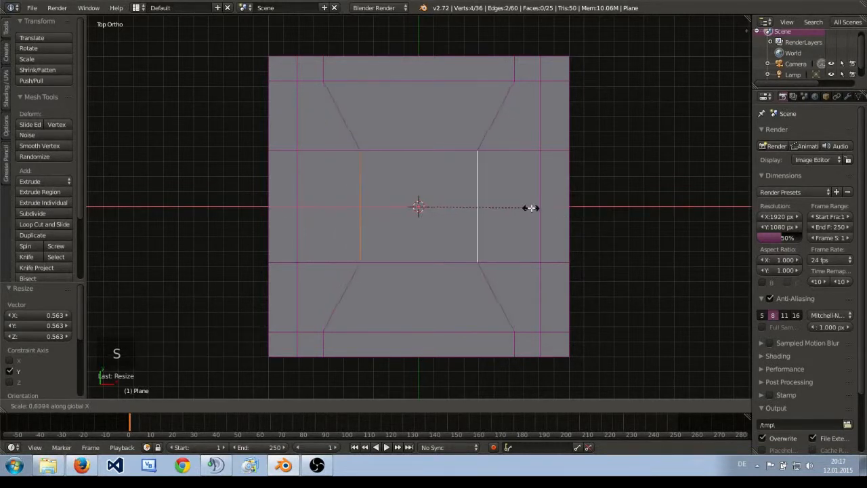
{"action": "left_click", "coordinate": [526, 206]}
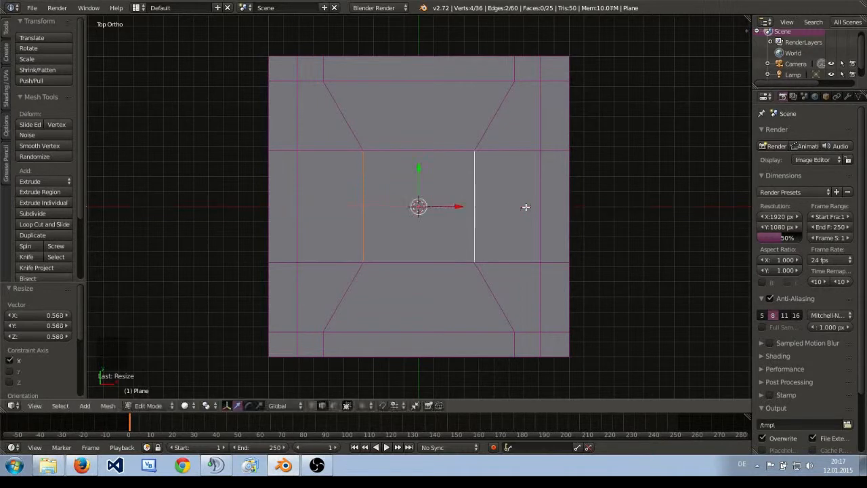
Step: Inset the two rectangular faces on either side of the central face by about 0.037
{"action": "left_click", "coordinate": [332, 405]}
{"action": "right_click", "coordinate": [320, 228]}
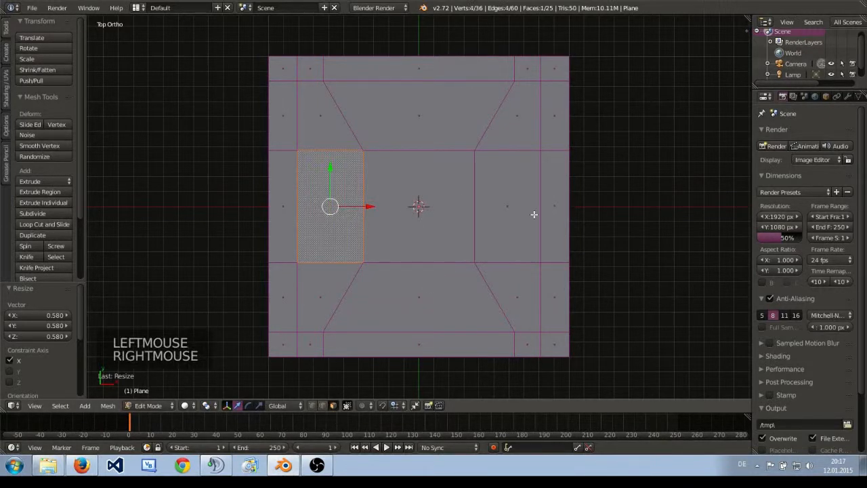
{"action": "right_click", "coordinate": [489, 203], "text": "shift"}
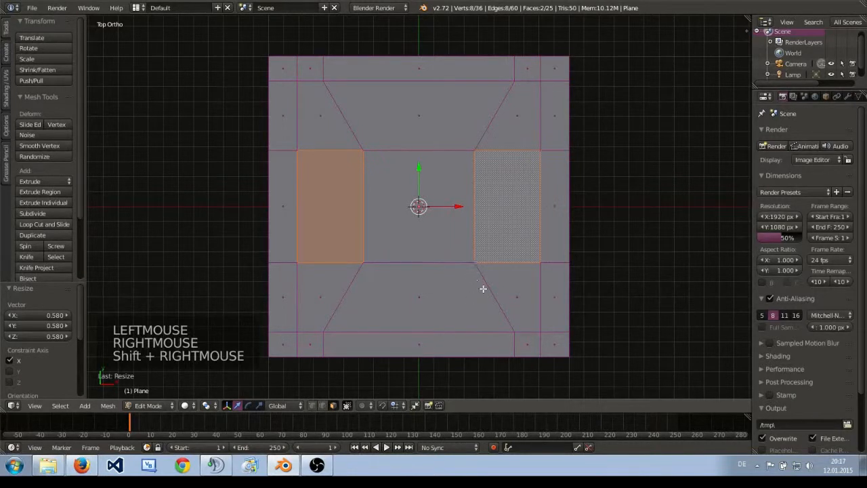
{"action": "key", "text": "i"}
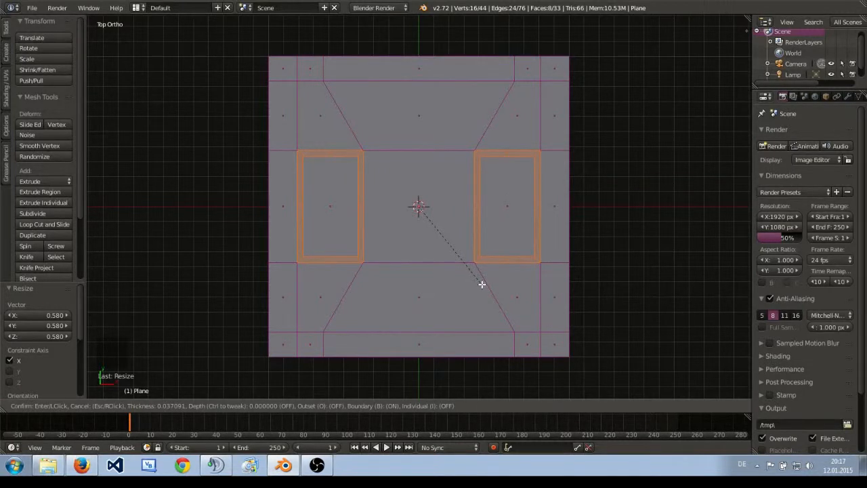
{"action": "left_click", "coordinate": [482, 283]}
Step: Select both inner rectangular faces and raise them about 0.012 along Z in the right side view
{"action": "right_click", "coordinate": [509, 210]}
{"action": "right_click", "coordinate": [322, 209], "text": "shift"}
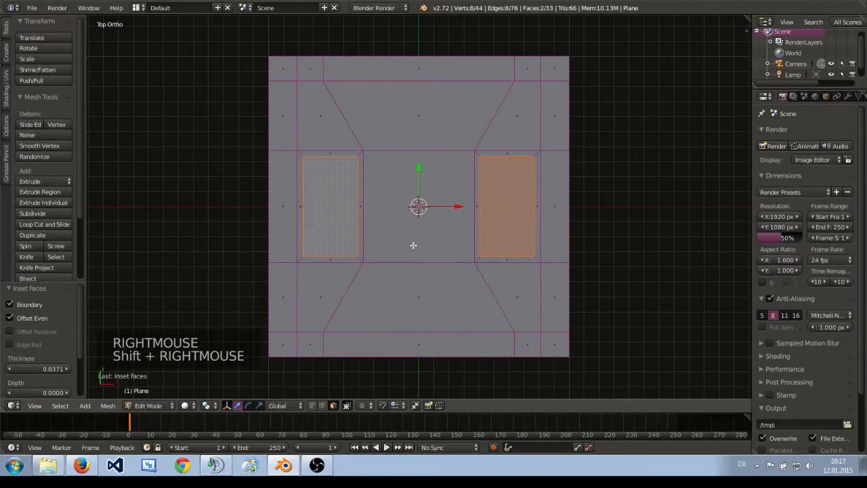
{"action": "key", "text": "KP_3"}
{"action": "scroll", "coordinate": [430, 184], "scroll_direction": "up", "scroll_amount": 1}
{"action": "left_click_drag", "start_coordinate": [417, 166], "coordinate": [416, 164]}
Step: Inset the two large trapezoidal faces on the Y sides of the central face by about 0.028
{"action": "middle_click_drag", "start_coordinate": [417, 165], "coordinate": [403, 276]}
{"action": "right_click", "coordinate": [350, 272]}
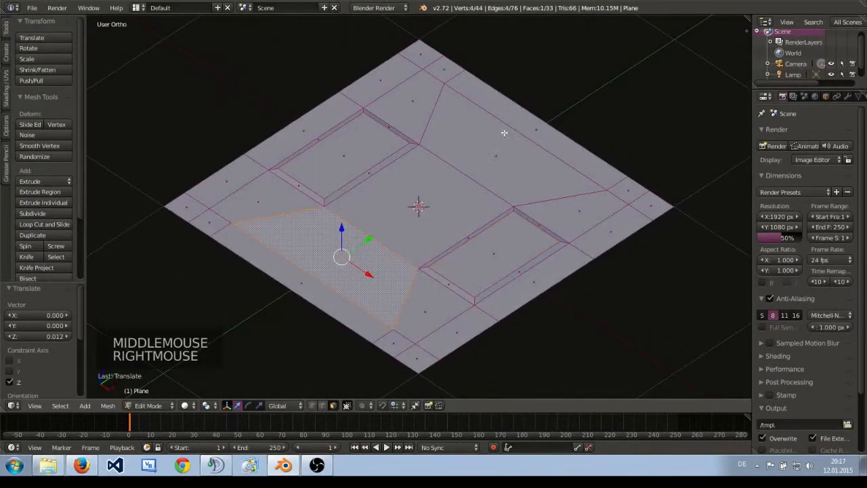
{"action": "right_click", "coordinate": [504, 135], "text": "shift"}
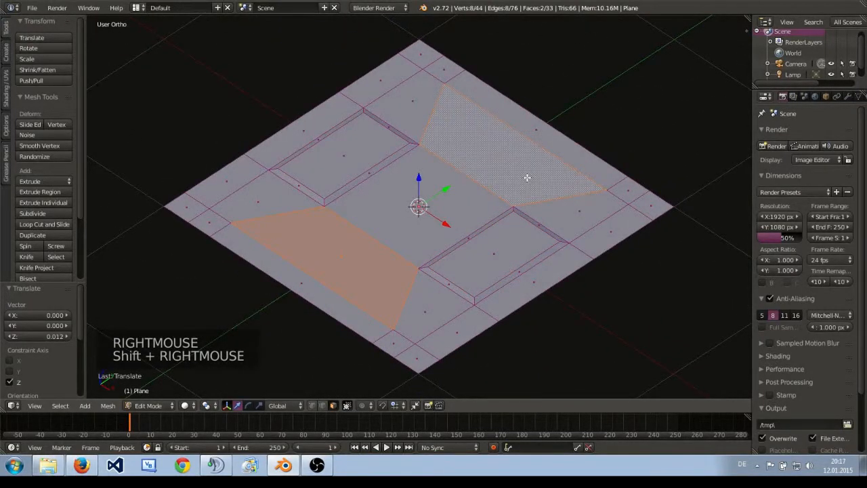
{"action": "key", "text": "i"}
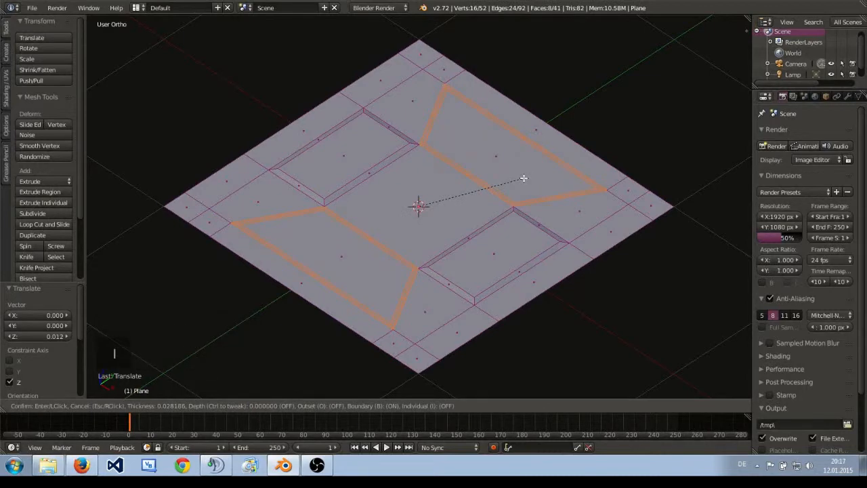
{"action": "left_click", "coordinate": [524, 179]}
Step: Select both inner trapezoidal faces and raise them about 0.012 along Z in the right side view
{"action": "right_click", "coordinate": [359, 258]}
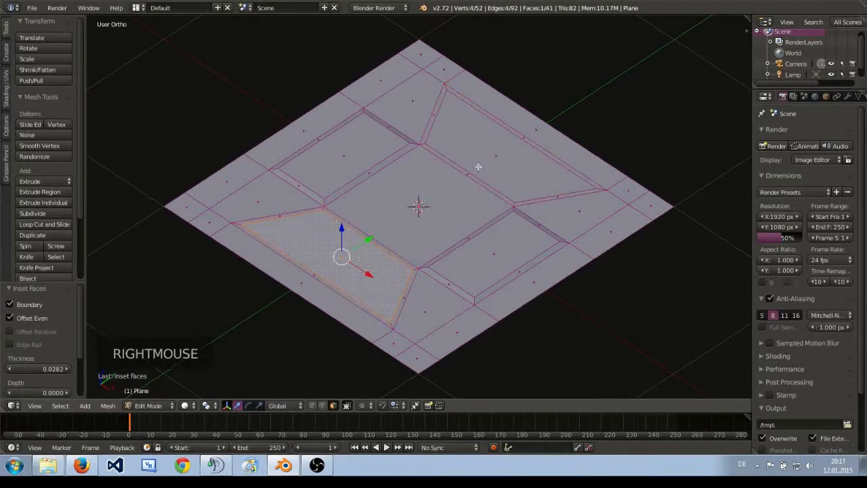
{"action": "right_click", "coordinate": [505, 180], "text": "shift"}
{"action": "key", "text": "KP_3"}
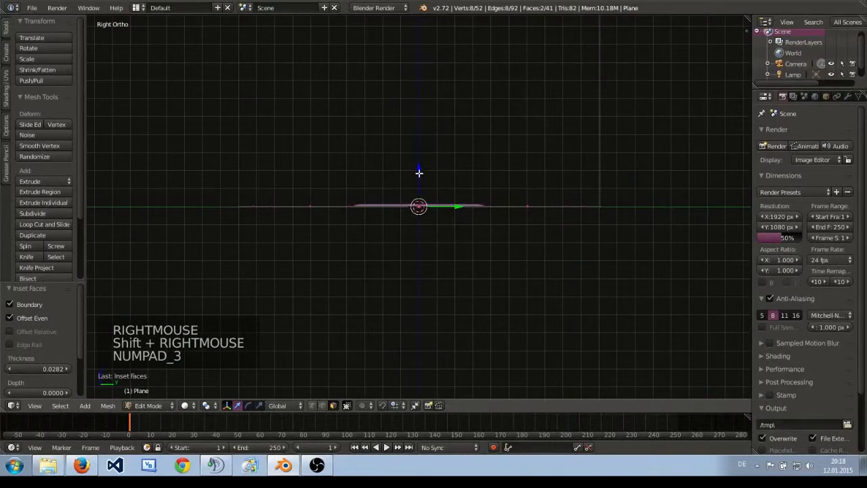
{"action": "scroll", "coordinate": [419, 173], "scroll_direction": "up", "scroll_amount": 10}
{"action": "scroll", "coordinate": [420, 185], "scroll_direction": "down", "scroll_amount": 2}
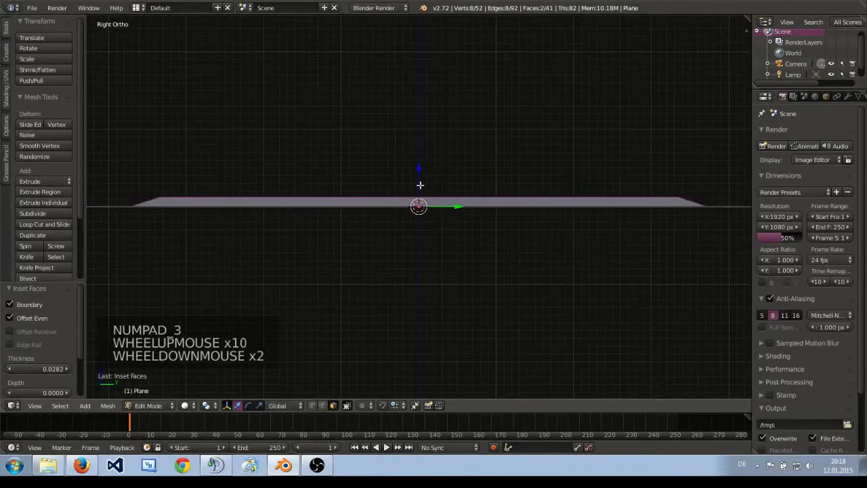
{"action": "left_click_drag", "start_coordinate": [418, 172], "coordinate": [422, 160]}
Step: Examine the raised rectangular and trapezoidal panels from several angles and distances
{"action": "scroll", "coordinate": [420, 176], "scroll_direction": "down", "scroll_amount": 4}
{"action": "middle_click_drag", "start_coordinate": [420, 176], "coordinate": [366, 238]}
{"action": "scroll", "coordinate": [445, 236], "scroll_direction": "down", "scroll_amount": 3}
{"action": "scroll", "coordinate": [458, 237], "scroll_direction": "up", "scroll_amount": 5}
{"action": "middle_click_drag", "start_coordinate": [457, 238], "coordinate": [404, 265]}
{"action": "scroll", "coordinate": [359, 248], "scroll_direction": "down", "scroll_amount": 3}
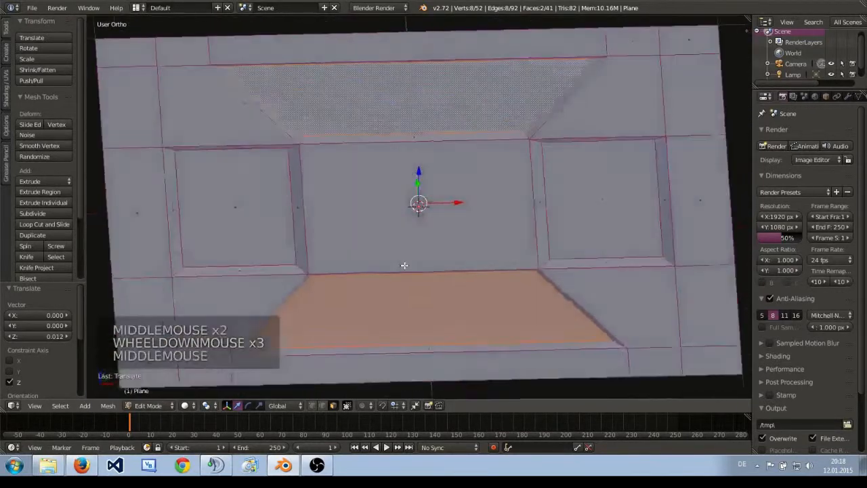
{"action": "scroll", "coordinate": [405, 286], "scroll_direction": "down", "scroll_amount": 4}
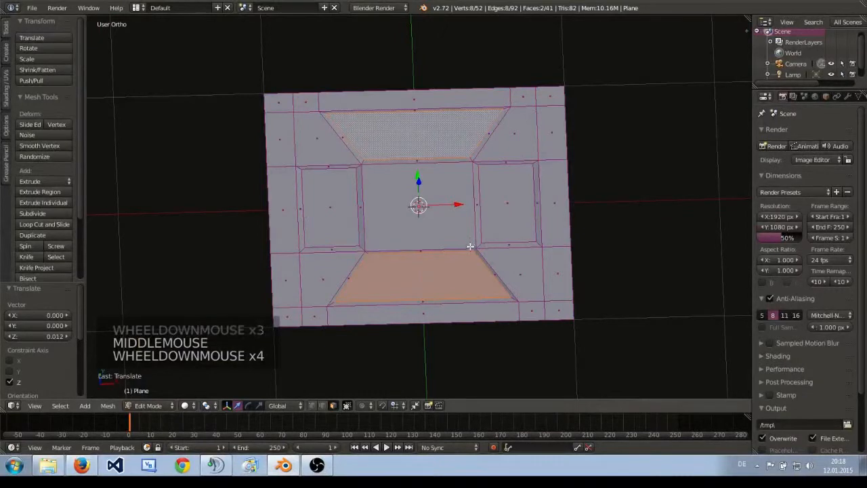
{"action": "middle_click_drag", "start_coordinate": [459, 267], "coordinate": [415, 254]}
{"action": "scroll", "coordinate": [447, 261], "scroll_direction": "up", "scroll_amount": 3}
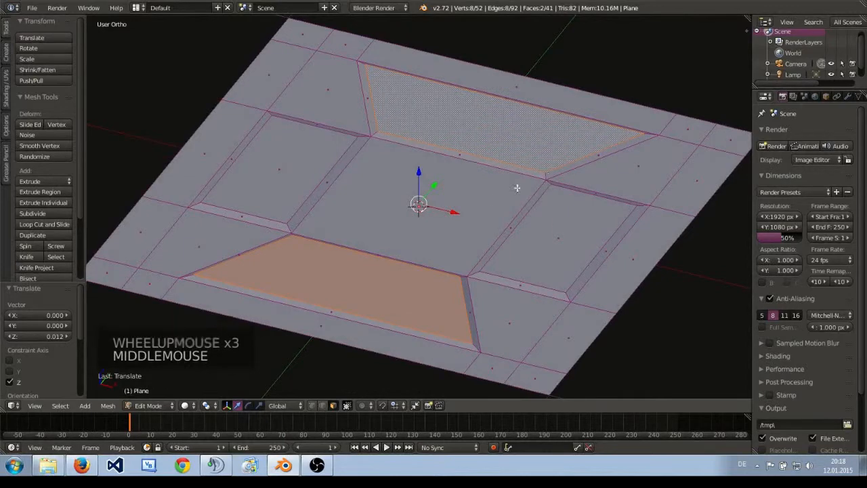
{"action": "middle_click_drag", "start_coordinate": [481, 271], "coordinate": [497, 255]}
{"action": "scroll", "coordinate": [497, 254], "scroll_direction": "up", "scroll_amount": 4}
{"action": "scroll", "coordinate": [497, 254], "scroll_direction": "down", "scroll_amount": 7}
{"action": "middle_click_drag", "start_coordinate": [424, 227], "coordinate": [479, 263]}
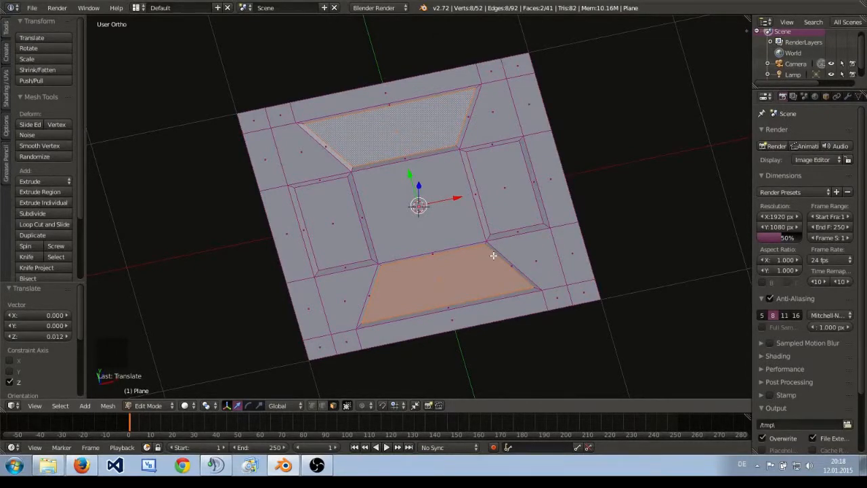
{"action": "middle_click_drag", "start_coordinate": [493, 255], "coordinate": [475, 246]}
{"action": "scroll", "coordinate": [463, 255], "scroll_direction": "up", "scroll_amount": 2}
{"action": "scroll", "coordinate": [463, 254], "scroll_direction": "down", "scroll_amount": 4}
{"action": "scroll", "coordinate": [407, 249], "scroll_direction": "up", "scroll_amount": 2}
{"action": "middle_click_drag", "start_coordinate": [408, 249], "coordinate": [417, 265]}
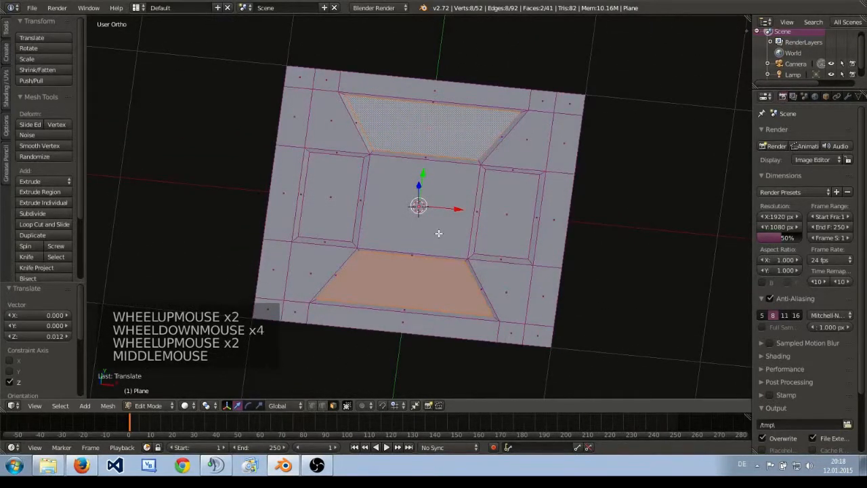
Step: Add a second plane in Object Mode and move it up along Z so it sits above the detailed plane
{"action": "key", "text": "Tab"}
{"action": "key", "text": "shift+a"}
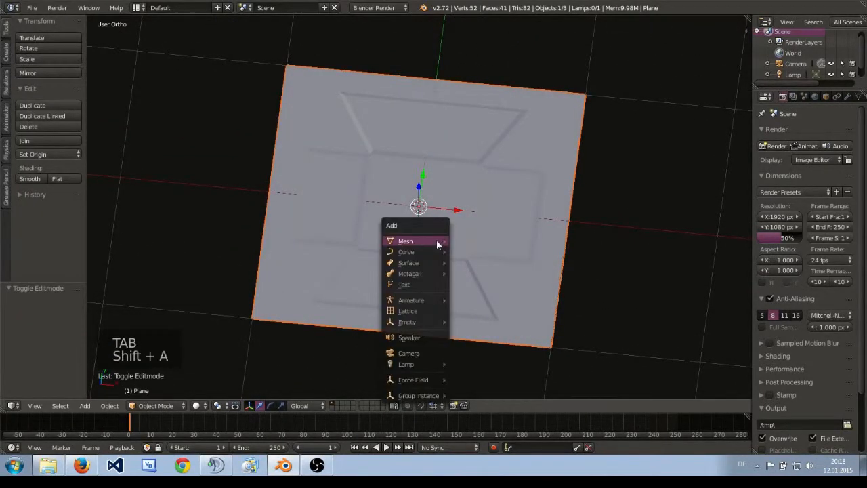
{"action": "mouse_move", "coordinate": [437, 243]}
{"action": "left_click", "coordinate": [467, 242]}
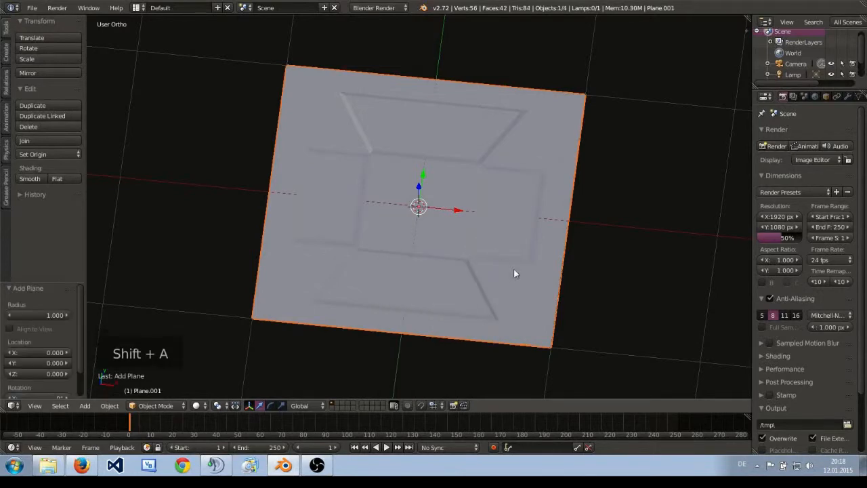
{"action": "middle_click_drag", "start_coordinate": [502, 280], "coordinate": [442, 186]}
{"action": "left_click_drag", "start_coordinate": [419, 166], "coordinate": [417, 204]}
{"action": "middle_click_drag", "start_coordinate": [417, 203], "coordinate": [445, 221]}
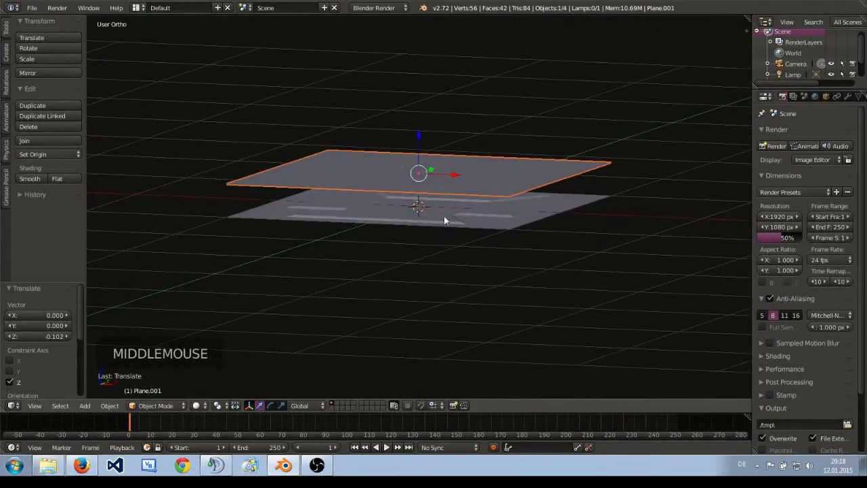
Step: Unwrap the new upper plane's mesh in Edit Mode with the standard Unwrap method
{"action": "key", "text": "Tab"}
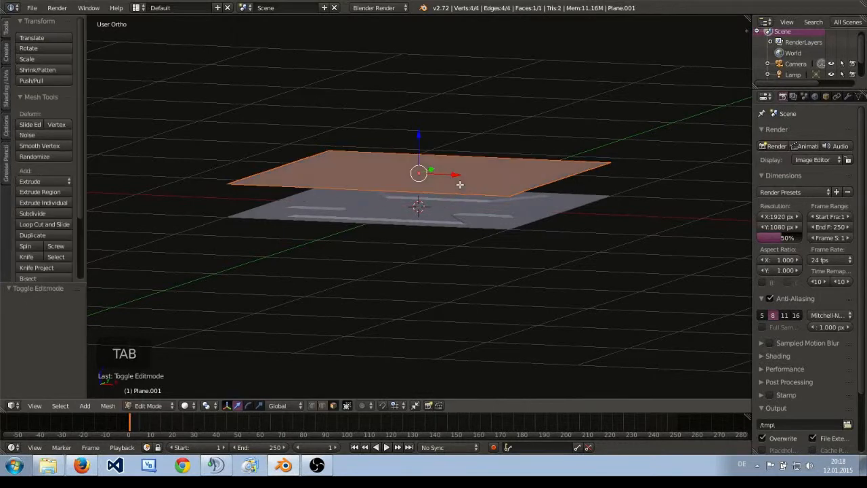
{"action": "key", "text": "u"}
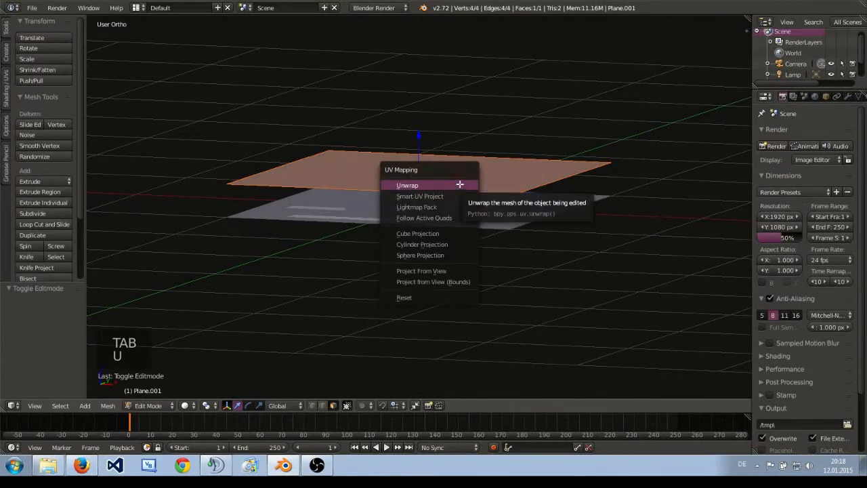
{"action": "left_click", "coordinate": [459, 185]}
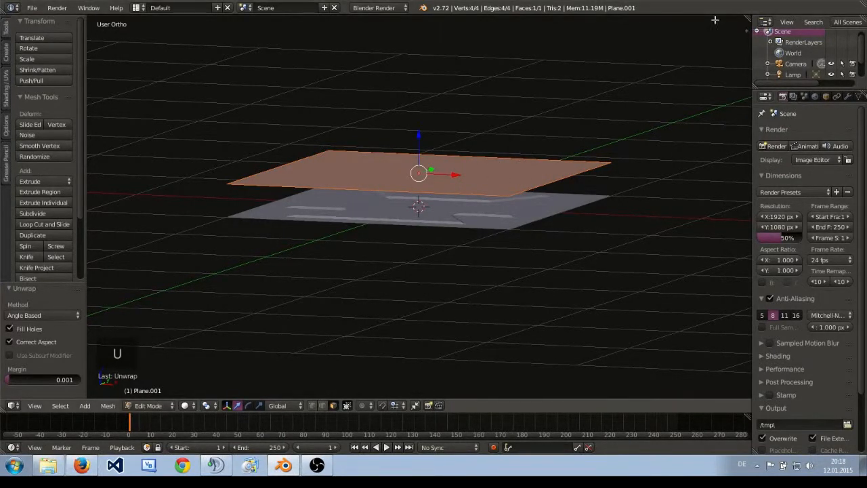
Step: Split the 3D view into two side-by-side areas and turn one into a UV/Image Editor
{"action": "left_click_drag", "start_coordinate": [748, 16], "coordinate": [395, 203]}
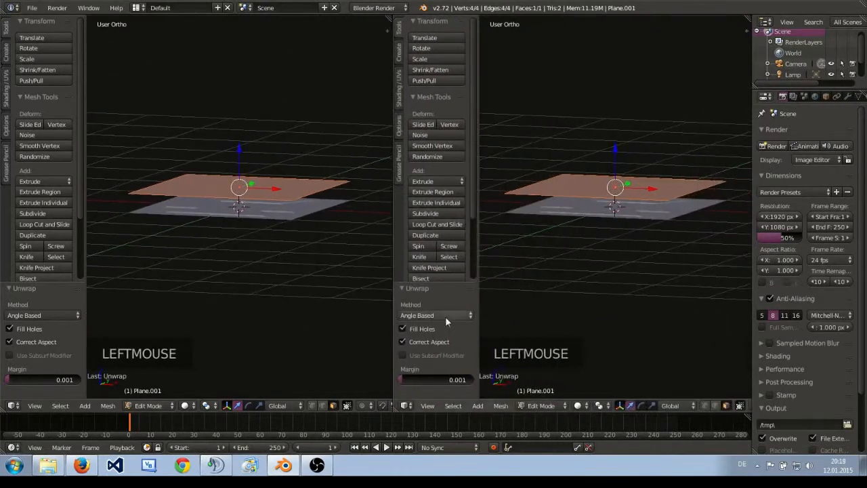
{"action": "left_click", "coordinate": [405, 405]}
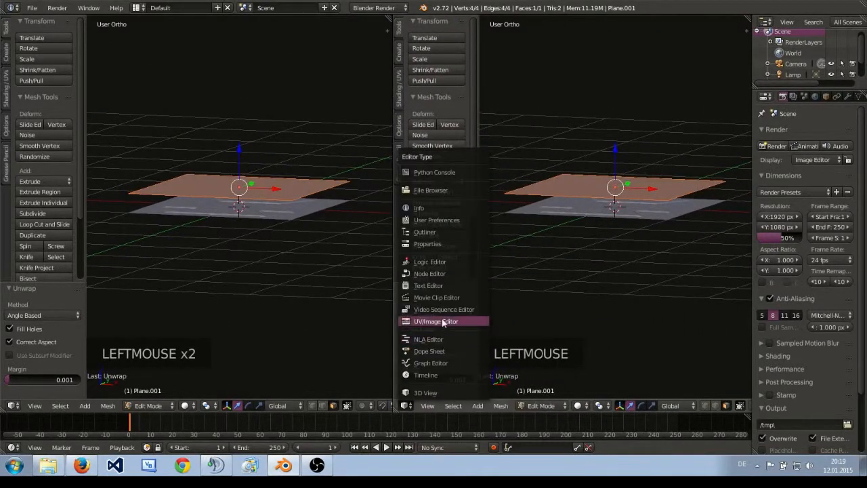
{"action": "left_click", "coordinate": [443, 322]}
Step: Create a blank 1024 × 1024 px black image named Untitled for the upper plane's UVs
{"action": "left_click", "coordinate": [480, 405]}
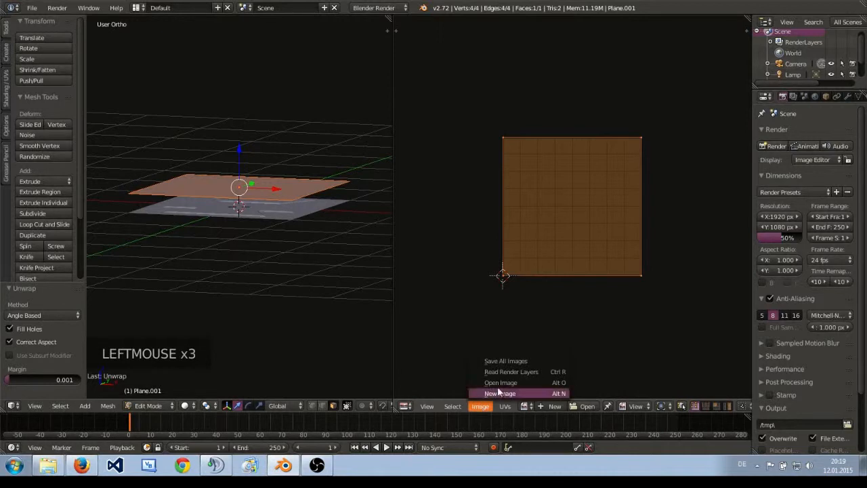
{"action": "left_click", "coordinate": [501, 394]}
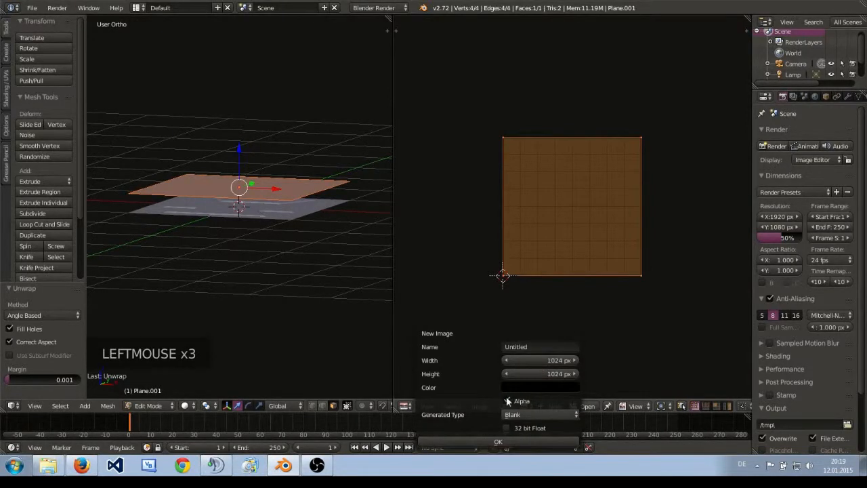
{"action": "left_click", "coordinate": [490, 444]}
{"action": "scroll", "coordinate": [540, 259], "scroll_direction": "down", "scroll_amount": 6}
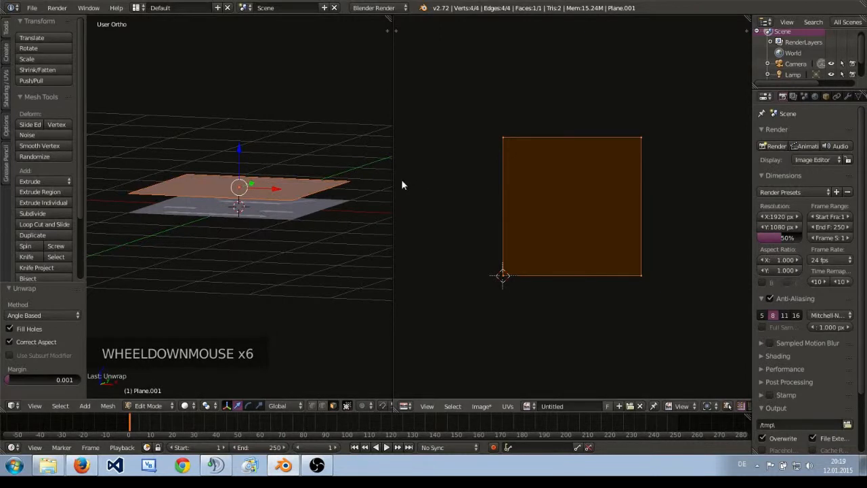
Step: In Object Mode, select the detailed lower plane and add the flat upper plane to the selection as the active object
{"action": "key", "text": "Tab"}
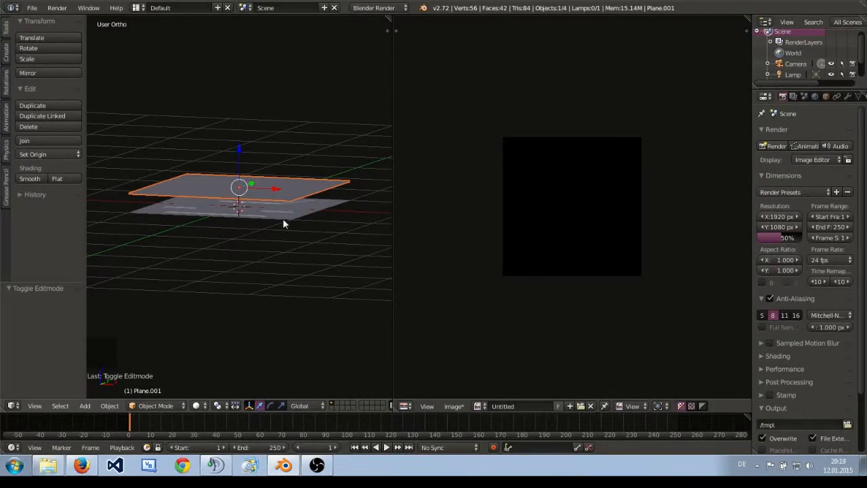
{"action": "right_click", "coordinate": [282, 217]}
{"action": "scroll", "coordinate": [269, 227], "scroll_direction": "up", "scroll_amount": 3}
{"action": "middle_click_drag", "start_coordinate": [269, 225], "coordinate": [298, 263], "text": "shift"}
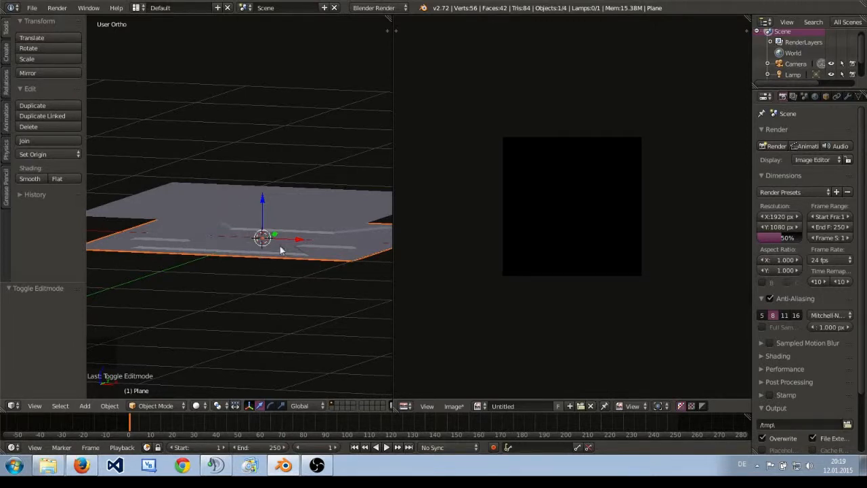
{"action": "right_click", "coordinate": [194, 193], "text": "shift"}
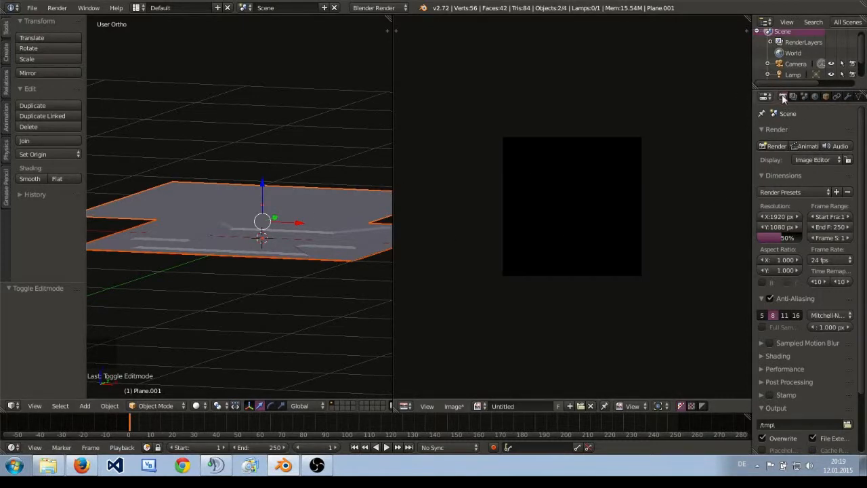
Step: Expand the render Bake settings, widen the properties area to read them, and set the bake mode to Normals
{"action": "scroll", "coordinate": [782, 271], "scroll_direction": "down", "scroll_amount": 8}
{"action": "left_click", "coordinate": [768, 432]}
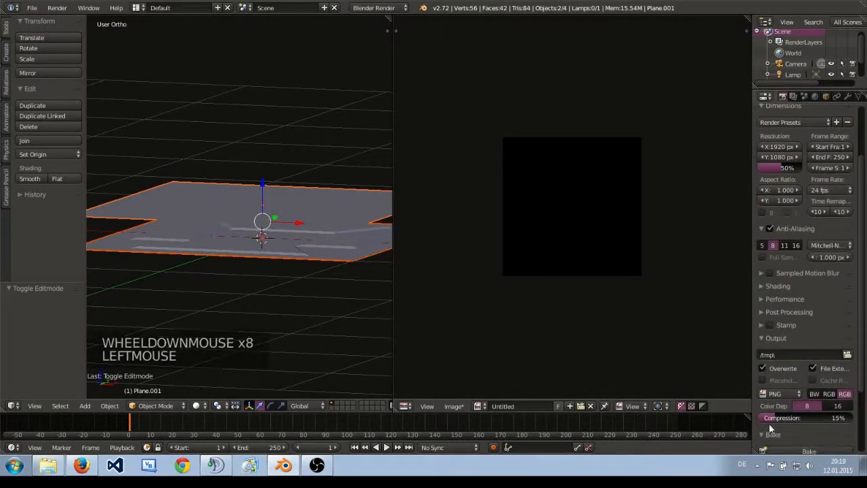
{"action": "scroll", "coordinate": [773, 407], "scroll_direction": "down", "scroll_amount": 4}
{"action": "left_click_drag", "start_coordinate": [754, 364], "coordinate": [709, 365]}
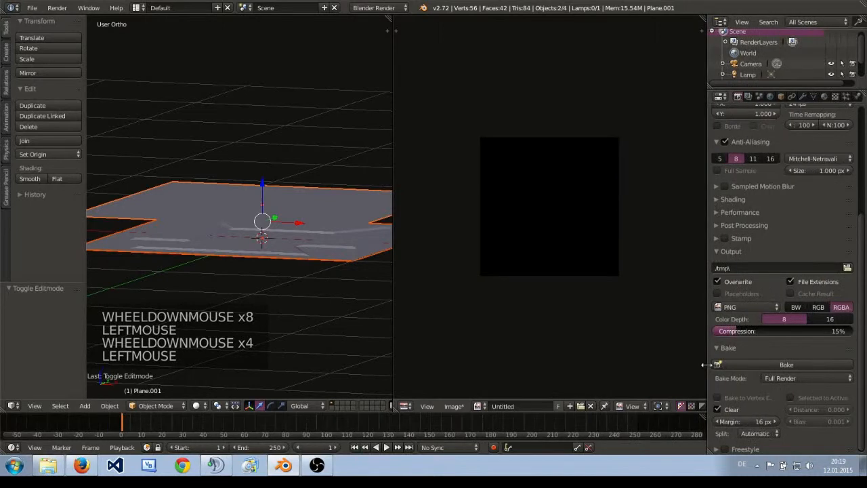
{"action": "left_click", "coordinate": [782, 377]}
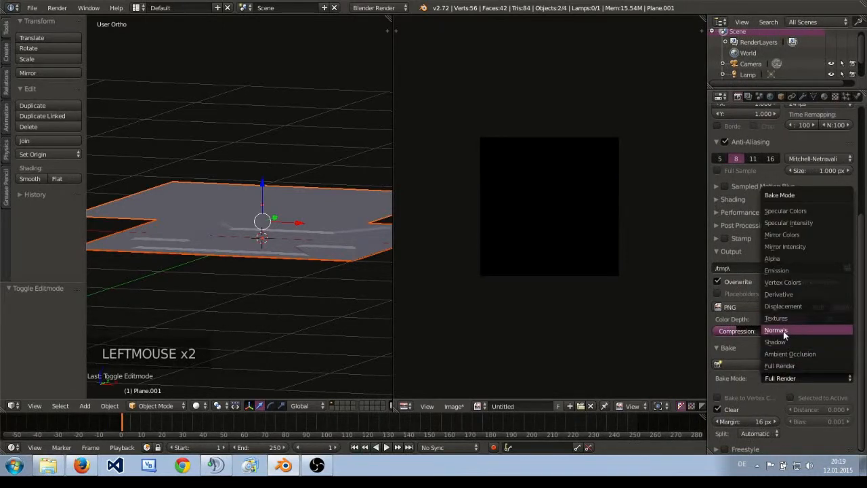
{"action": "left_click", "coordinate": [779, 330]}
Step: Enable Selected to Active and bake the detailed plane's tangent-space normals onto the upper plane's image Untitled
{"action": "scroll", "coordinate": [807, 377], "scroll_direction": "down", "scroll_amount": 1}
{"action": "scroll", "coordinate": [799, 383], "scroll_direction": "down", "scroll_amount": 3}
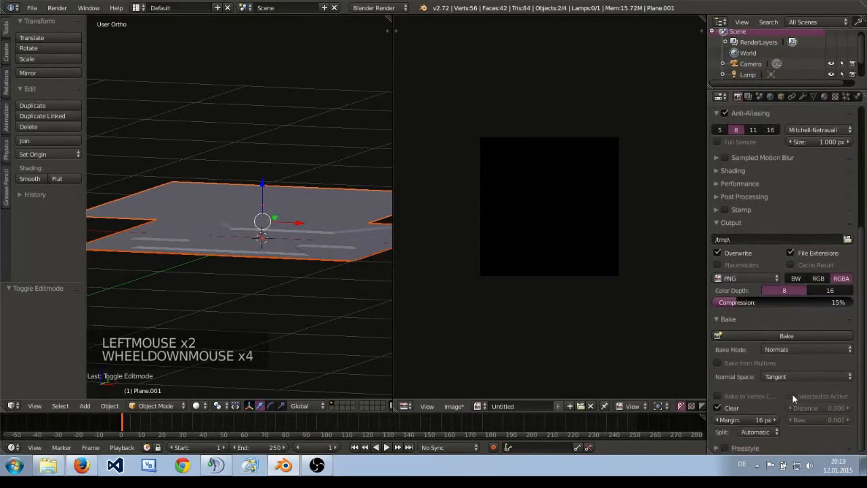
{"action": "left_click", "coordinate": [792, 395]}
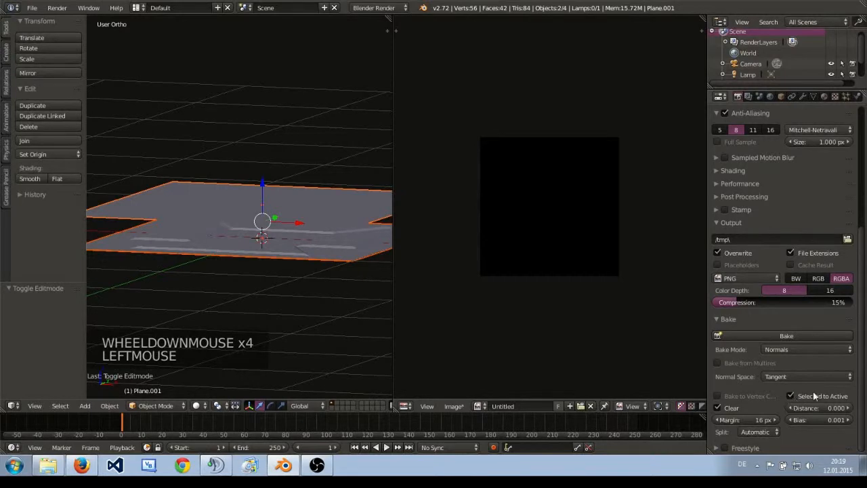
{"action": "left_click", "coordinate": [777, 335]}
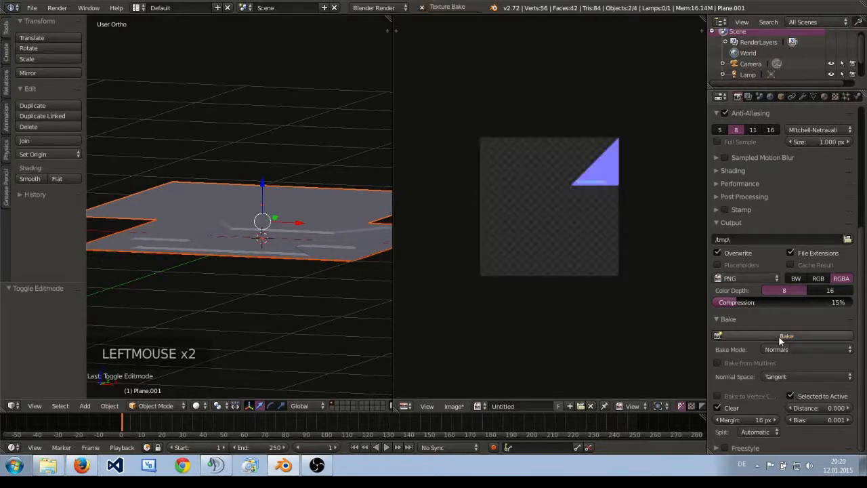
{"action": "scroll", "coordinate": [557, 203], "scroll_direction": "up", "scroll_amount": 3}
{"action": "scroll", "coordinate": [557, 201], "scroll_direction": "up", "scroll_amount": 1}
{"action": "scroll", "coordinate": [557, 201], "scroll_direction": "down", "scroll_amount": 1}
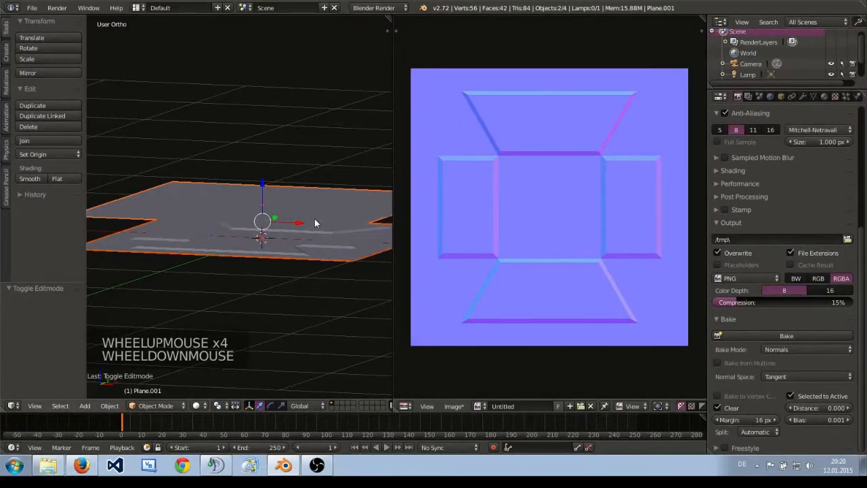
{"action": "mouse_move", "coordinate": [314, 223]}
{"action": "middle_mouse_down"}
{"action": "mouse_move", "coordinate": [306, 252]}
{"action": "mouse_move", "coordinate": [310, 230]}
{"action": "middle_mouse_up"}
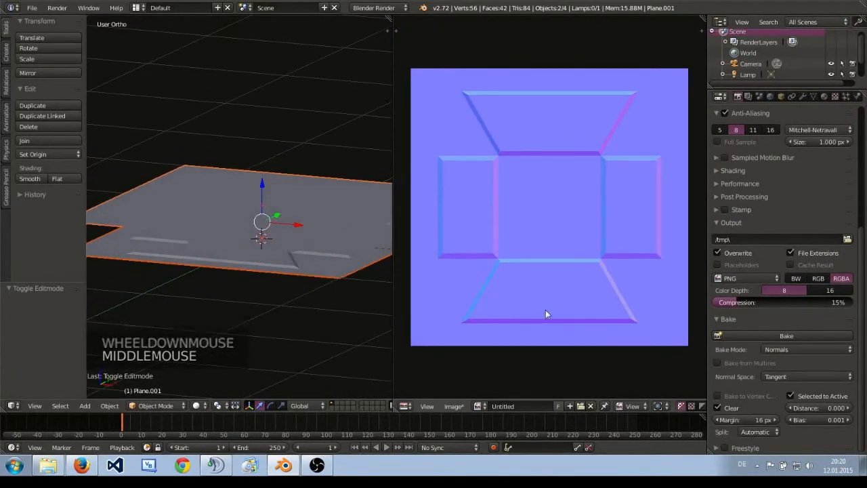
{"action": "middle_click_drag", "start_coordinate": [502, 191], "coordinate": [491, 222]}
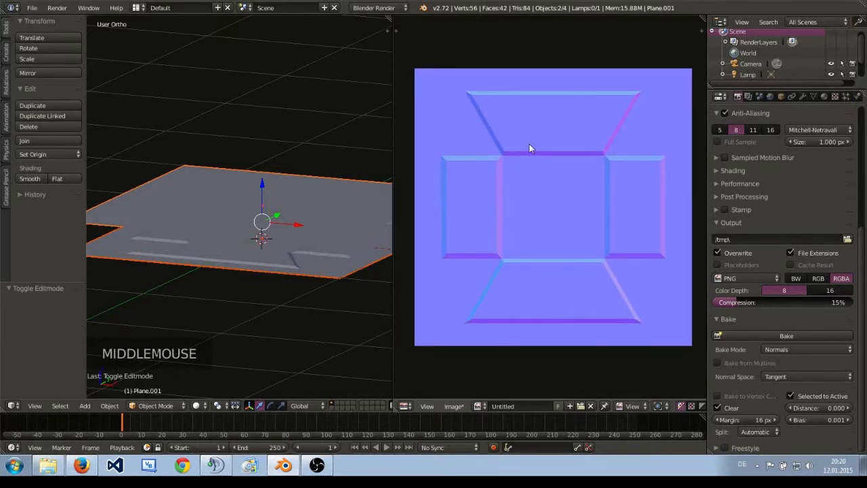
Step: Select only the flat upper plane and, in Edit Mode, create a second blank image for its UVs
{"action": "left_click", "coordinate": [458, 406]}
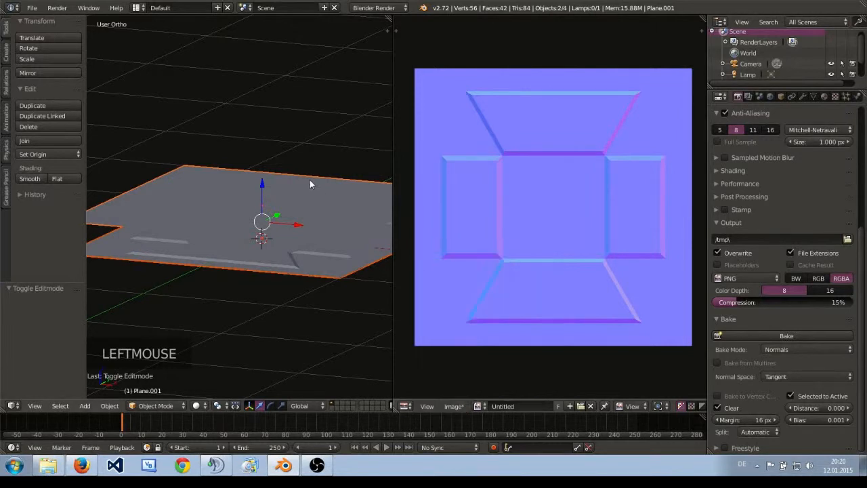
{"action": "right_click", "coordinate": [328, 200]}
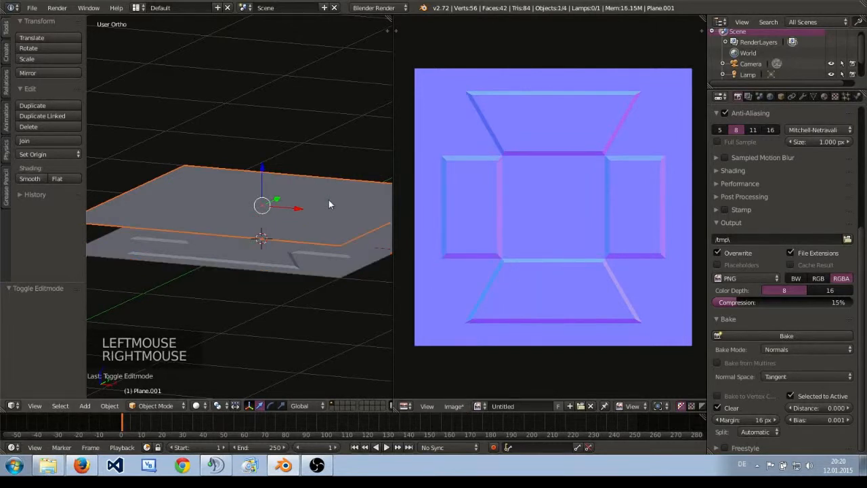
{"action": "right_click", "coordinate": [188, 187]}
{"action": "key", "text": "Tab"}
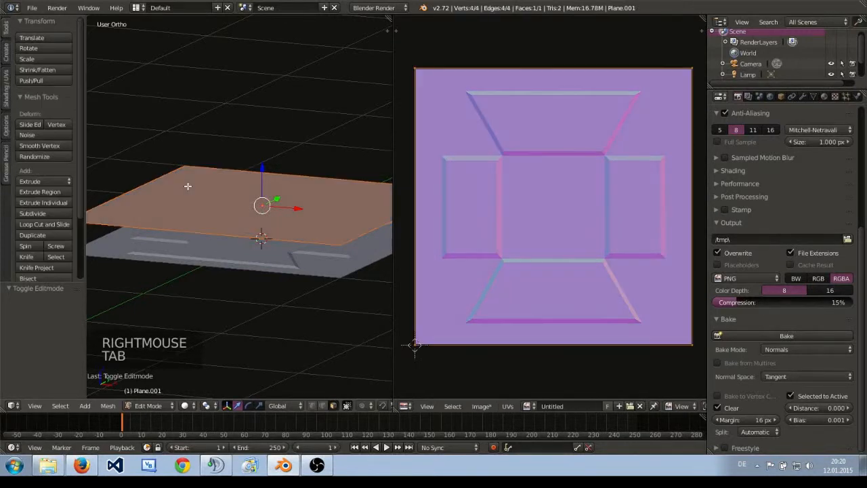
{"action": "left_click", "coordinate": [472, 407]}
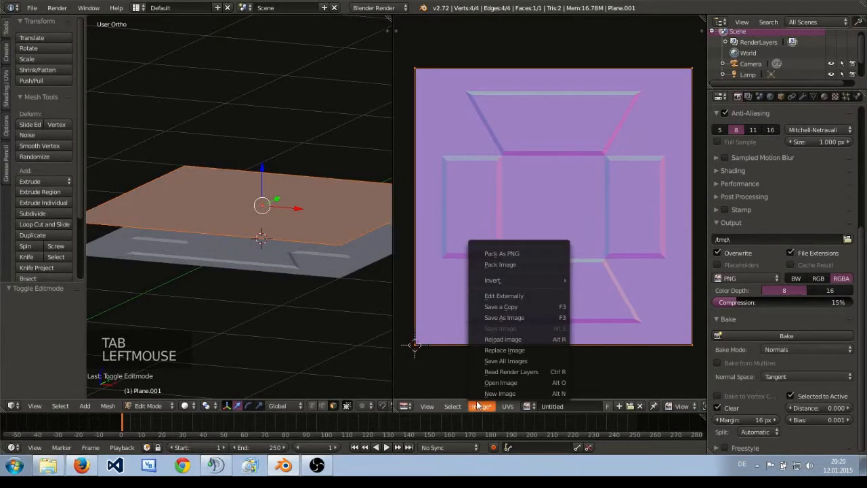
{"action": "left_click", "coordinate": [500, 399]}
{"action": "left_click", "coordinate": [500, 442]}
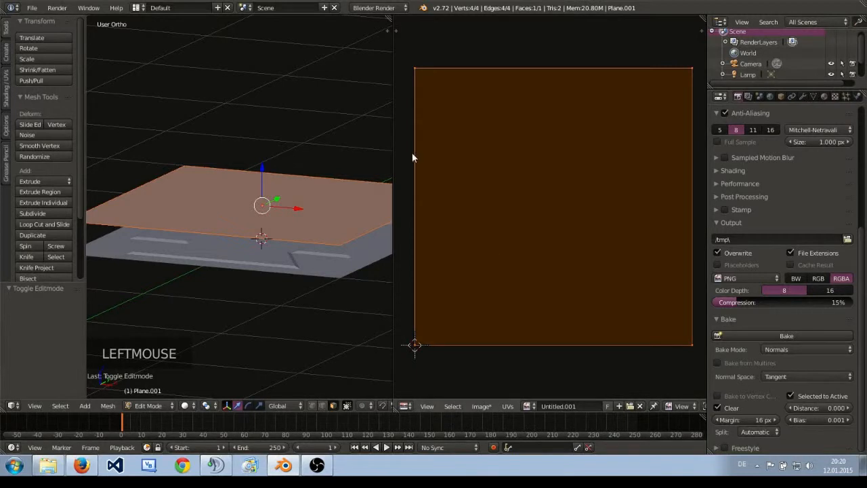
Step: Return to Object Mode and select the detailed lower plane, adding the flat upper plane as the active object
{"action": "key", "text": "Tab"}
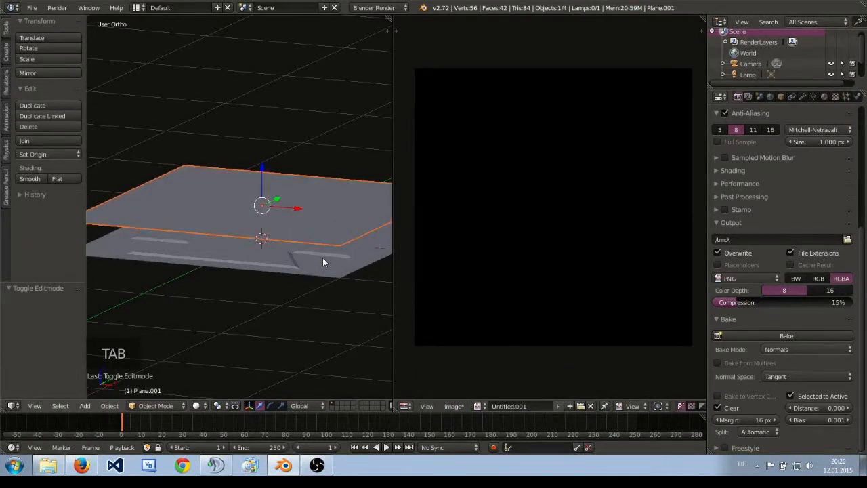
{"action": "right_click", "coordinate": [299, 259]}
{"action": "right_click", "coordinate": [195, 192], "text": "shift"}
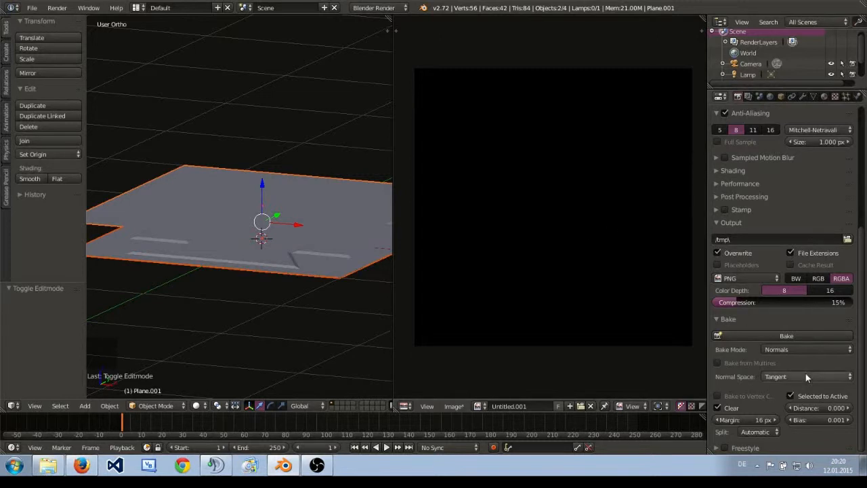
Step: Set the bake mode to Ambient Occlusion and bake the detailed plane onto the upper plane's new blank image
{"action": "left_click", "coordinate": [779, 347]}
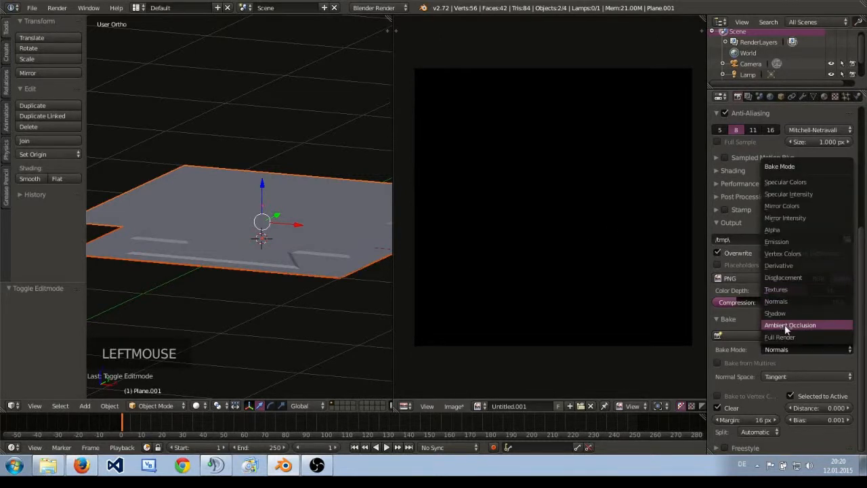
{"action": "left_click", "coordinate": [785, 325]}
{"action": "left_click", "coordinate": [785, 337]}
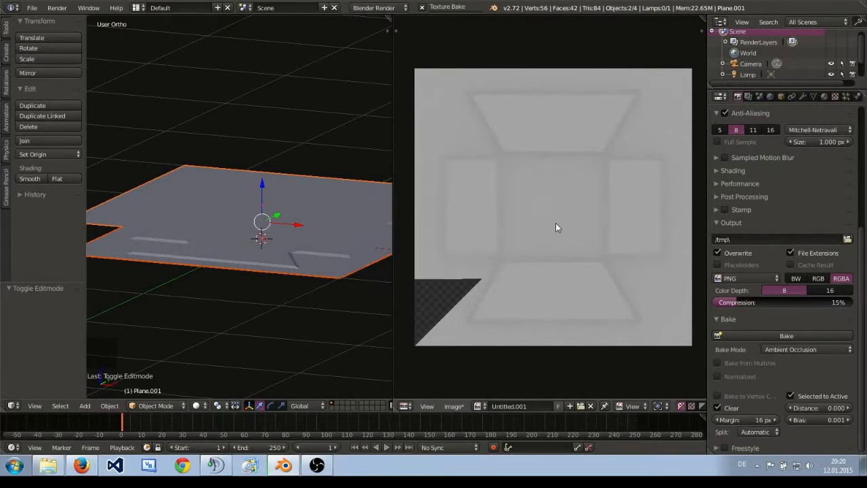
Step: Switch the image editor from the ambient occlusion image Untitled.001 to the normal map image Untitled
{"action": "left_click", "coordinate": [481, 406]}
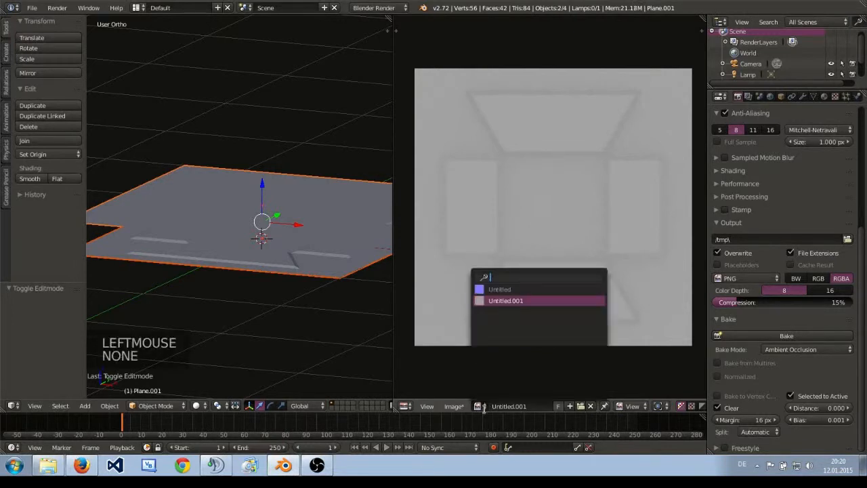
{"action": "left_click", "coordinate": [501, 299]}
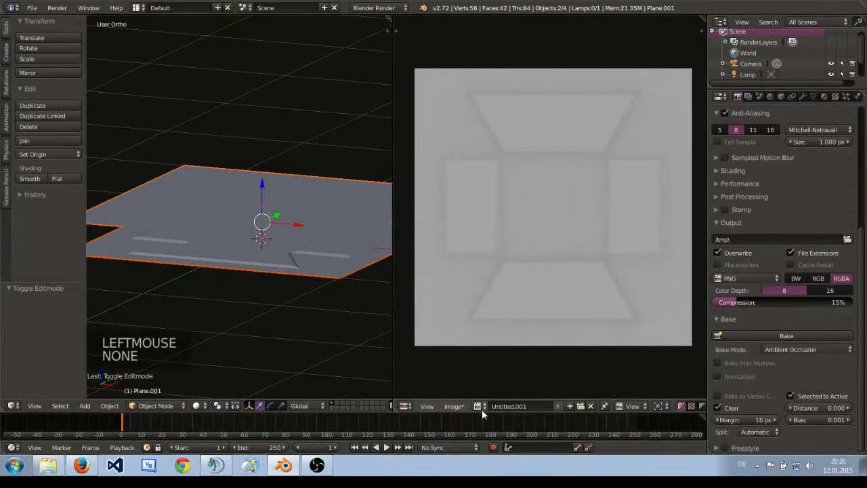
{"action": "left_click", "coordinate": [481, 407]}
{"action": "left_click", "coordinate": [500, 290]}
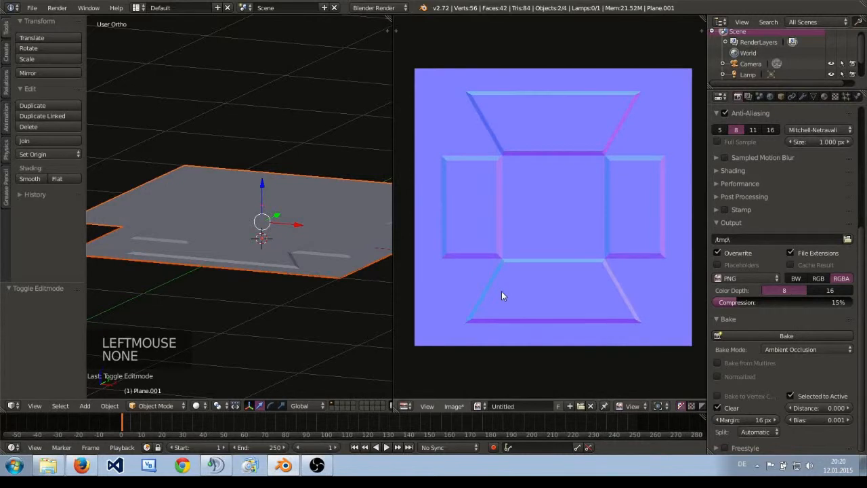
{"action": "left_click", "coordinate": [453, 406]}
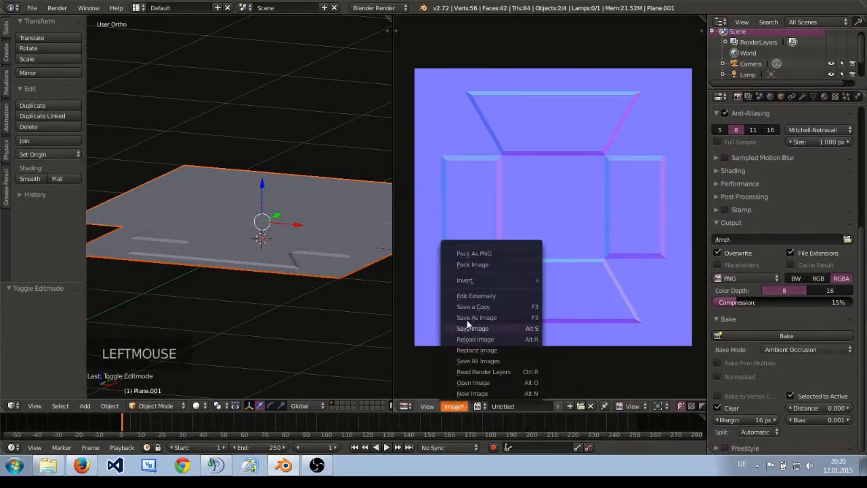
{"action": "left_click", "coordinate": [478, 408]}
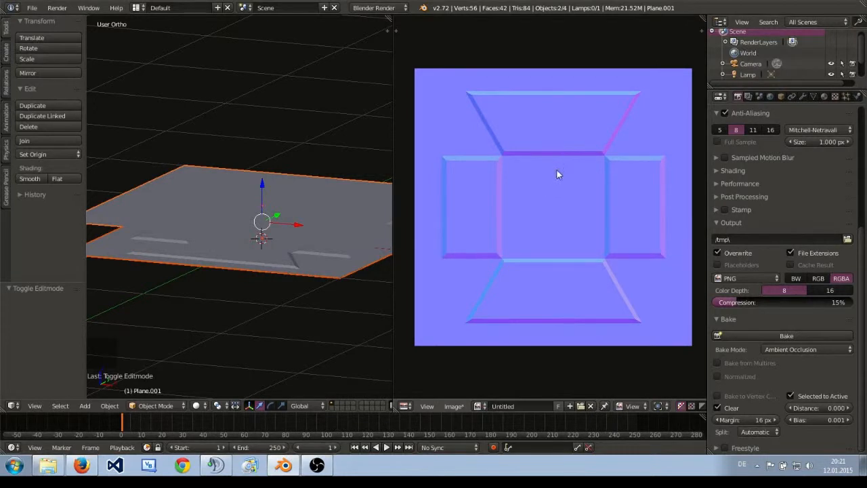